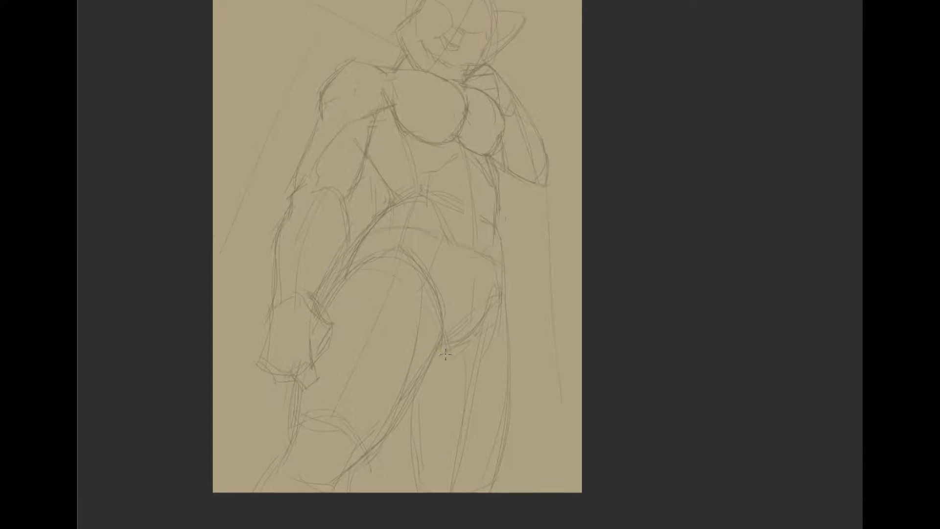
Sketch the bandeau band, the shorts' waistband and leg hems, and fur tufts along the shoulder and arm.
drag(491, 91, 500, 147)
drag(431, 125, 407, 122)
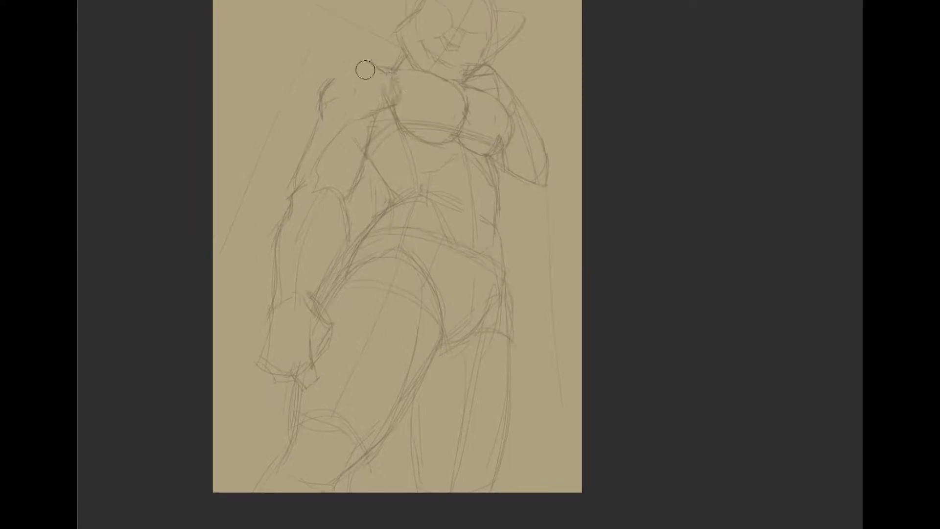
drag(367, 171, 322, 158)
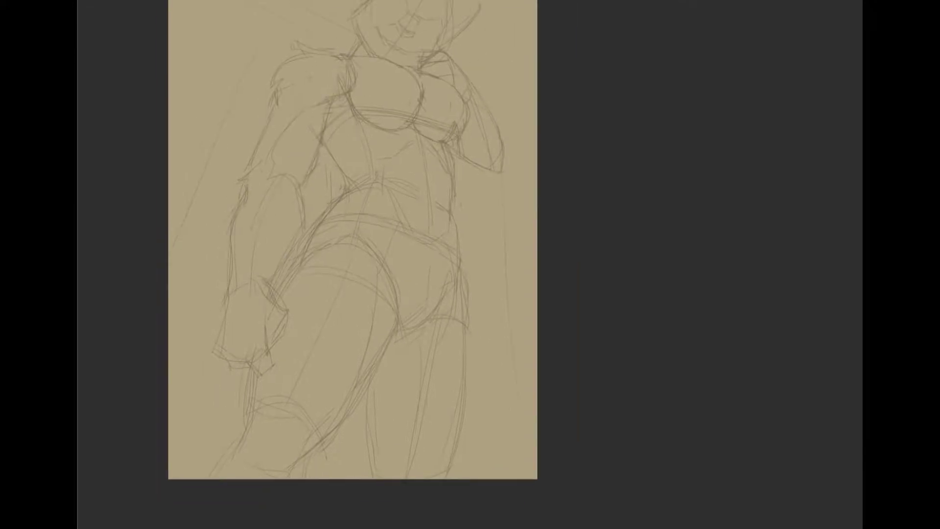
drag(353, 245, 364, 326)
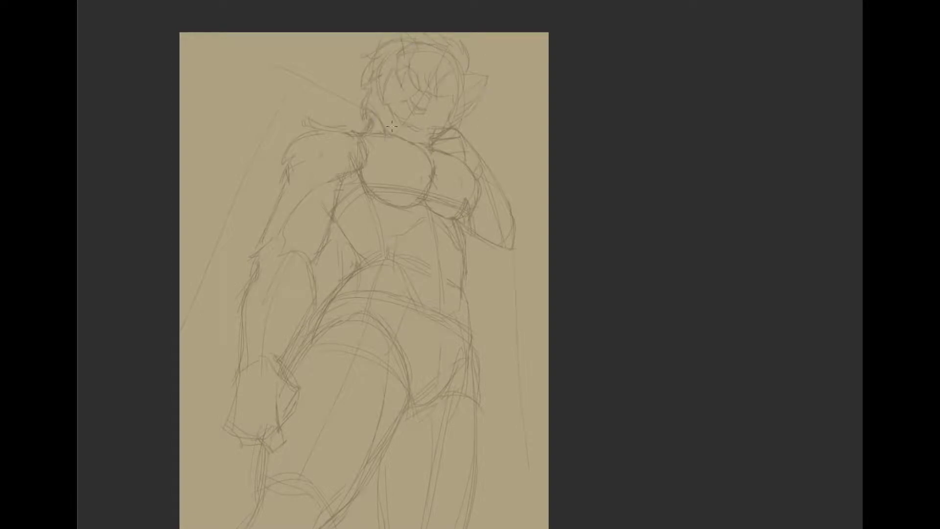
Transform the chest part of the sketch so it sits slightly lower on the torso.
click(386, 206)
key(ctrl+t)
drag(421, 181, 421, 192)
key(Return)
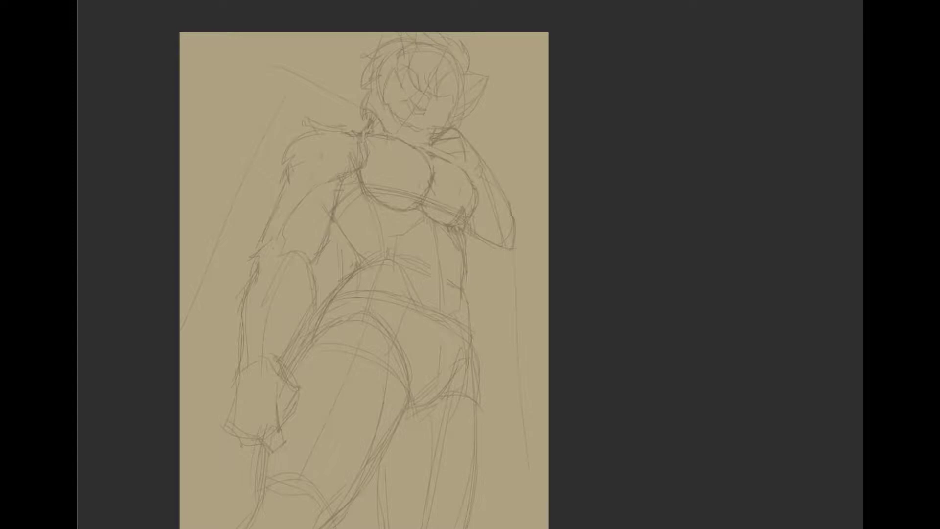
Reshape the figure sketch with a transform and fade it as a guide for inking.
key(ctrl+t)
drag(749, 230, 751, 273)
key(Return)
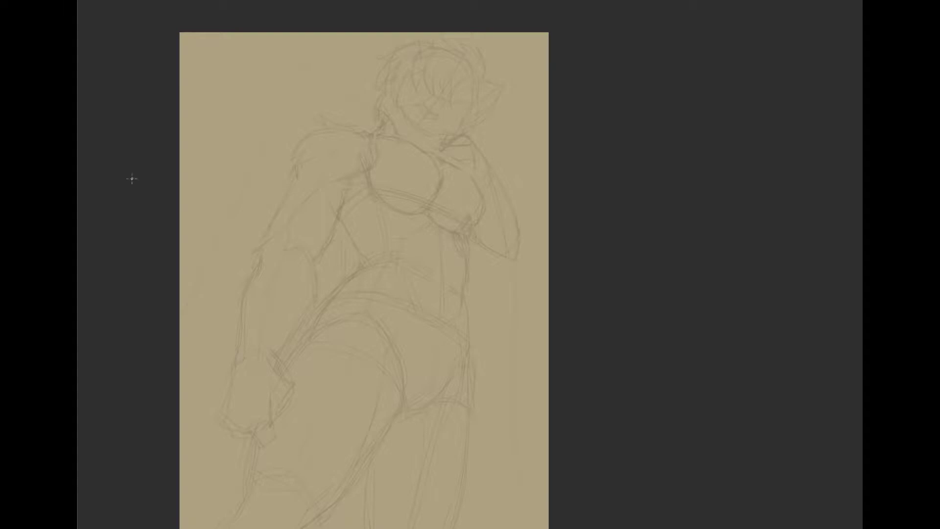
Ink the tufted shoulder and both edges of the lowered upper arm with thick tapered black lines.
mouse_move(381, 218)
mouse_down()
mouse_move(318, 196)
mouse_move(286, 252)
mouse_move(295, 260)
mouse_up()
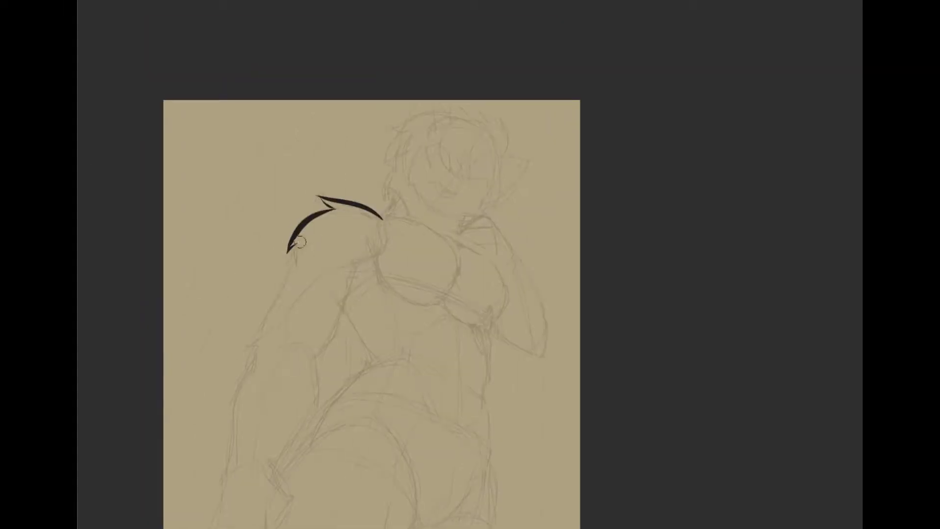
drag(300, 262, 242, 379)
drag(375, 266, 312, 363)
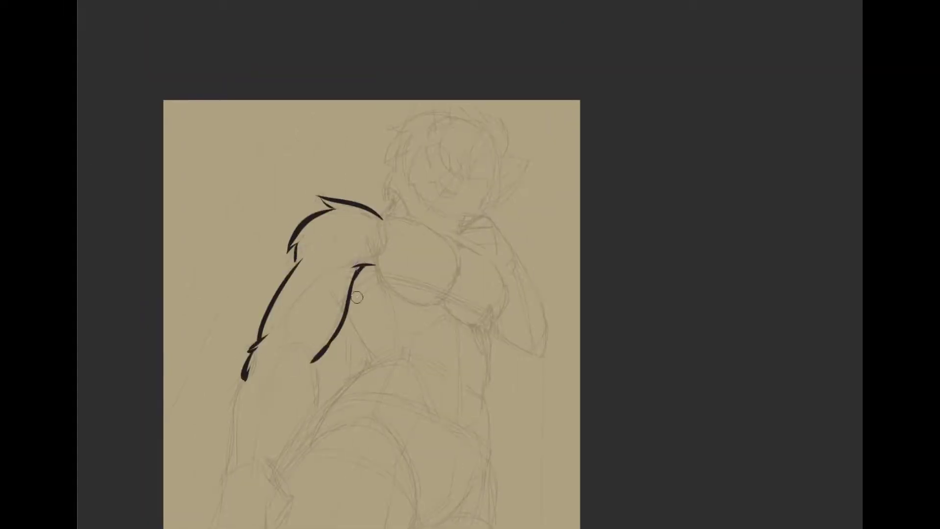
Ink the lowered forearm's outline, the biceps line and the curved bandage wraps down to the wrist.
scroll(305, 252, down, 5)
mouse_move(356, 193)
mouse_down()
mouse_move(363, 256)
mouse_move(316, 327)
mouse_up()
drag(274, 232, 256, 325)
drag(285, 215, 347, 230)
drag(281, 223, 343, 252)
mouse_move(263, 251)
mouse_down()
mouse_move(333, 271)
mouse_move(326, 203)
mouse_move(318, 215)
mouse_up()
mouse_move(299, 276)
mouse_down()
mouse_move(248, 372)
mouse_move(216, 382)
mouse_up()
scroll(268, 347, up, 1)
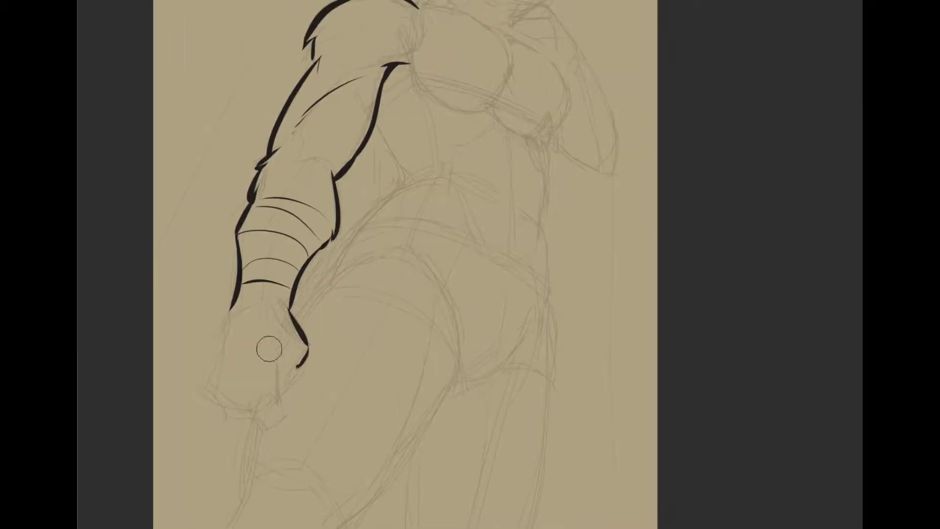
Undo the last hand strokes and ink the clenched fist's outline with thumb, fingers and knuckles.
key(ctrl+z)
key(ctrl+z)
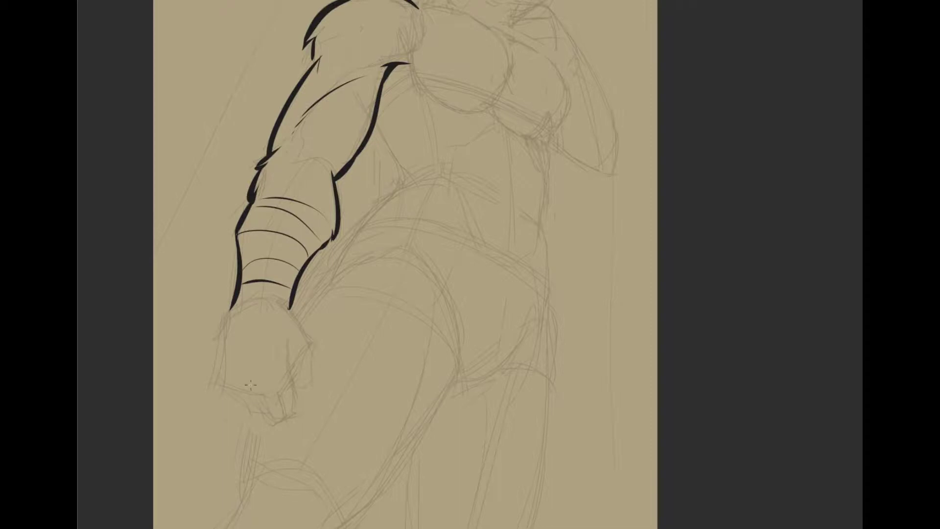
drag(284, 304, 312, 372)
mouse_move(293, 353)
mouse_down()
mouse_move(313, 380)
mouse_move(282, 417)
mouse_up()
mouse_move(230, 387)
mouse_down()
mouse_move(274, 408)
mouse_move(260, 406)
mouse_up()
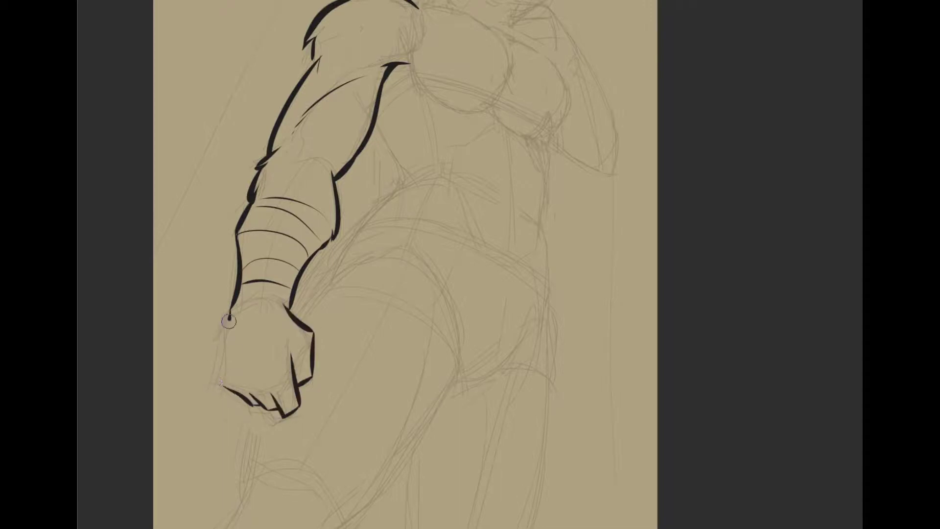
drag(230, 314, 219, 386)
drag(245, 384, 258, 397)
Ink the bandage wrap lines across the wrist and back of the fist.
drag(244, 297, 285, 306)
drag(247, 318, 293, 322)
drag(220, 337, 295, 350)
drag(235, 389, 293, 394)
drag(220, 345, 288, 360)
scroll(294, 357, up, 1)
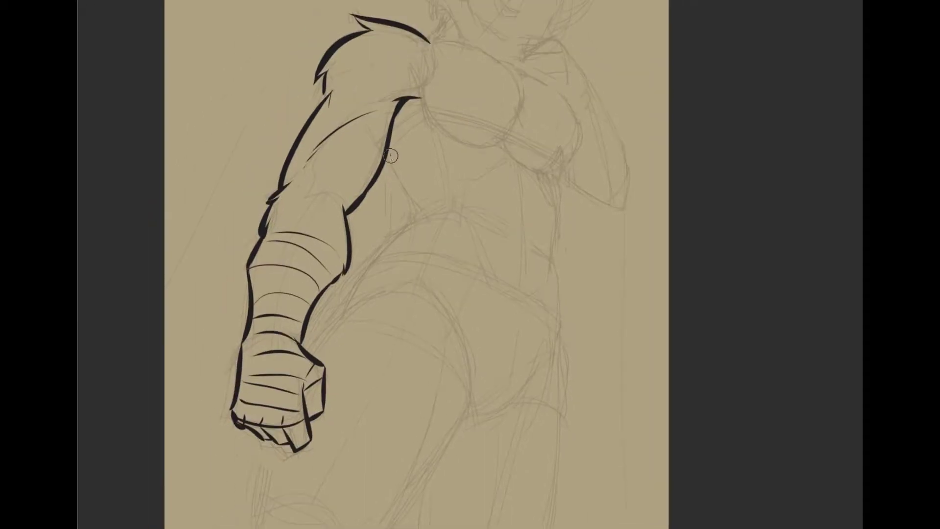
Ink the sides of the torso and waist and the thin abdominal muscle lines.
mouse_move(386, 152)
mouse_down()
mouse_move(416, 215)
mouse_move(353, 298)
mouse_up()
mouse_move(557, 177)
mouse_down()
mouse_move(562, 218)
mouse_move(534, 301)
mouse_up()
drag(554, 259, 558, 321)
drag(471, 233, 491, 272)
mouse_move(506, 162)
mouse_down()
mouse_move(475, 175)
mouse_move(468, 214)
mouse_up()
scroll(468, 213, up, 1)
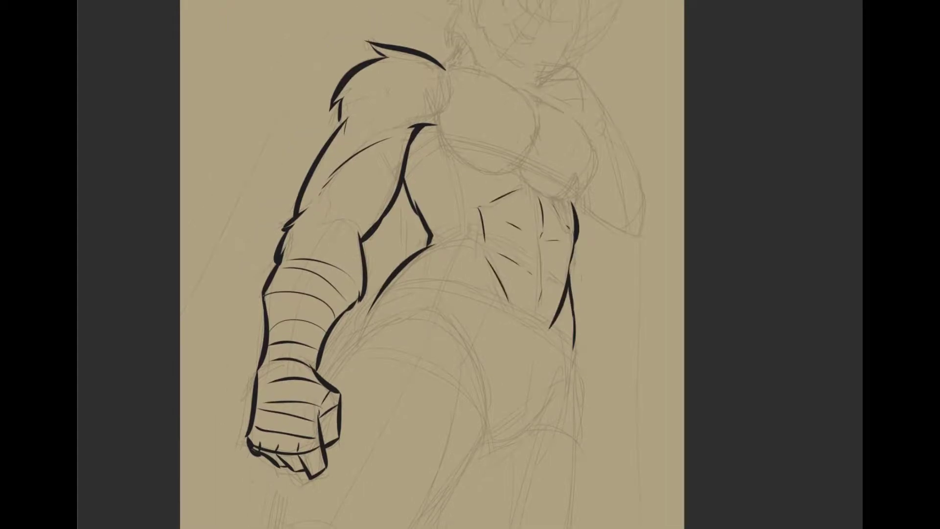
Ink the shorts' waistband as a double line across the hips, redoing the first attempt.
mouse_move(382, 289)
mouse_down()
mouse_move(568, 342)
mouse_move(528, 325)
mouse_move(550, 331)
mouse_up()
key(ctrl+z)
scroll(408, 64, up, 4)
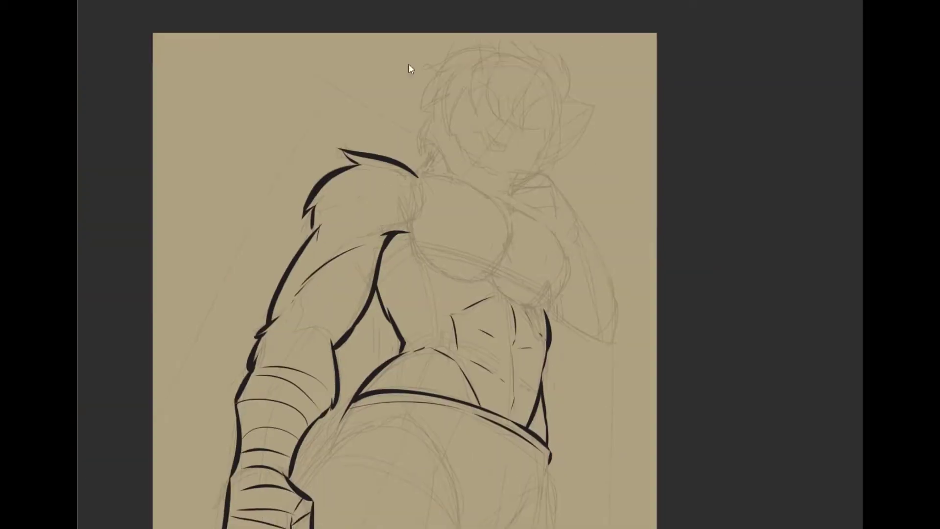
Rework the chest's proportions in the underlying sketch.
scroll(407, 279, right, 1)
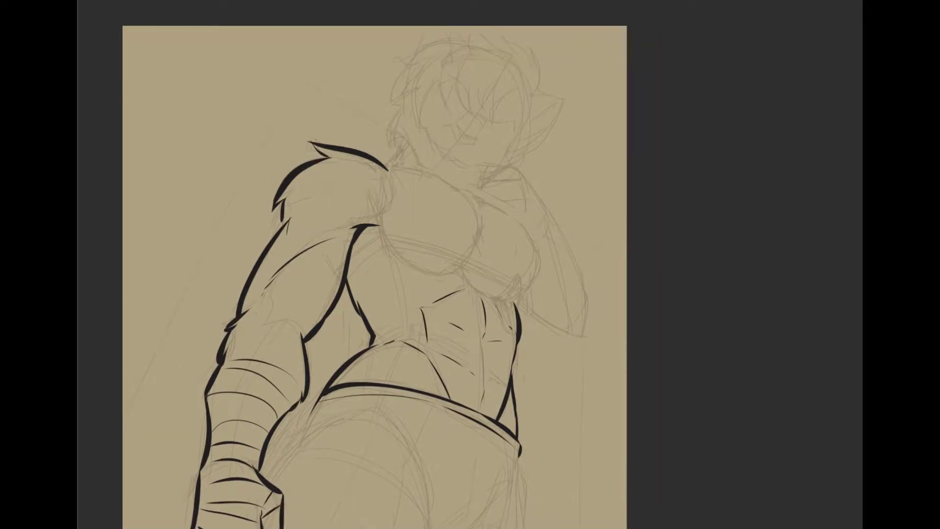
drag(392, 225, 490, 294)
drag(534, 235, 517, 280)
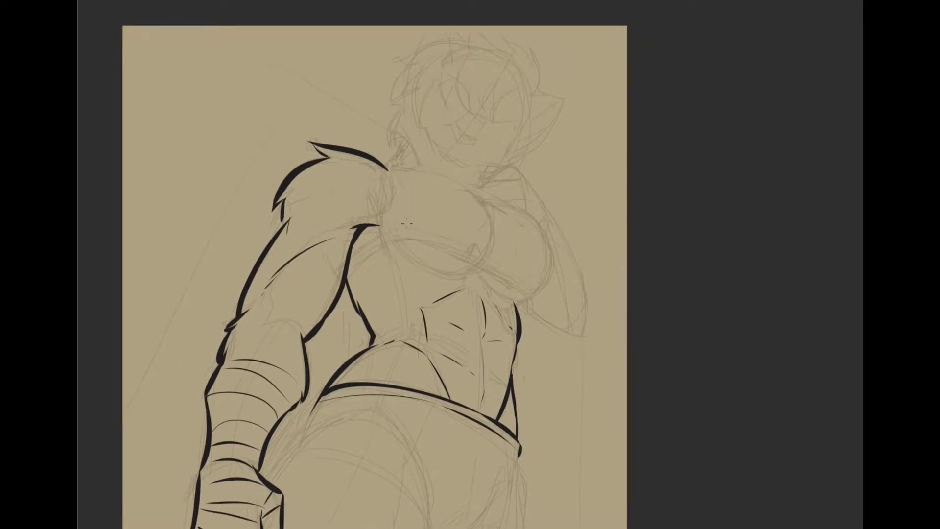
Ink the chest's upper and outer contour and the bandeau's lower band.
scroll(406, 224, right, 3)
mouse_move(354, 143)
mouse_down()
mouse_move(434, 182)
mouse_move(477, 261)
mouse_move(392, 217)
mouse_move(289, 216)
mouse_up()
drag(374, 218, 470, 263)
key(ctrl+z)
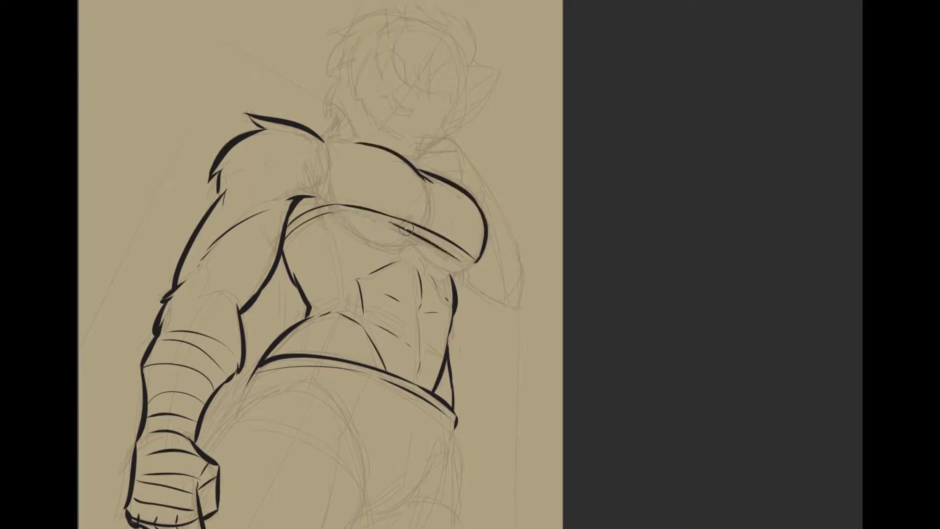
Ink the curves beneath the bandeau, the shoulder's inner edge and the chest's centre crease.
mouse_move(337, 212)
mouse_down()
mouse_move(474, 264)
mouse_move(382, 245)
mouse_up()
drag(319, 131, 313, 197)
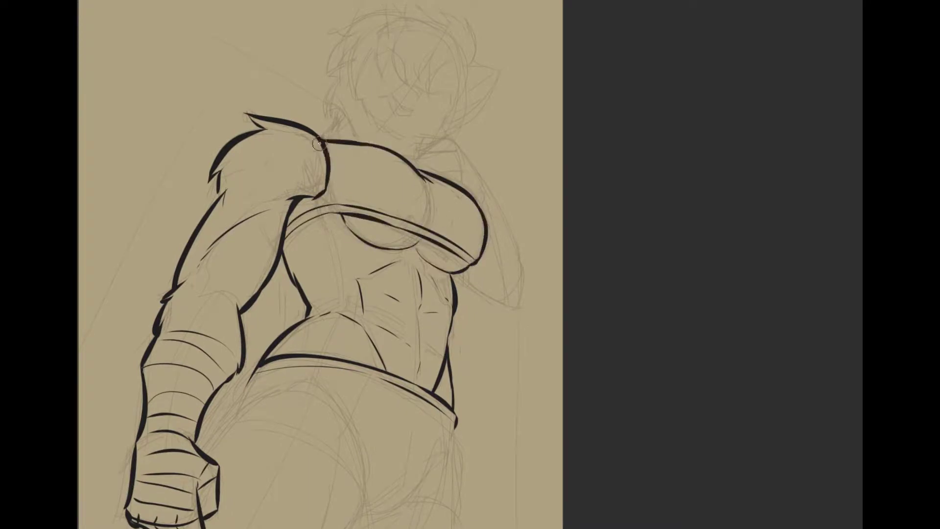
drag(415, 174, 431, 192)
Ink the shorts' front seams, crotch line and outer hip contours on both sides.
drag(421, 243, 529, 247)
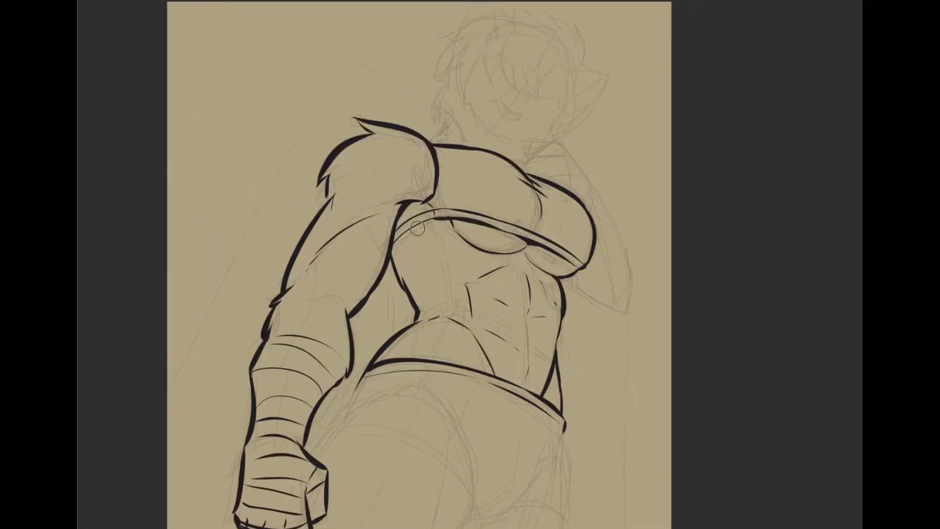
mouse_move(416, 228)
mouse_down()
mouse_move(333, 265)
mouse_move(329, 253)
mouse_move(375, 67)
mouse_up()
drag(443, 337, 490, 323)
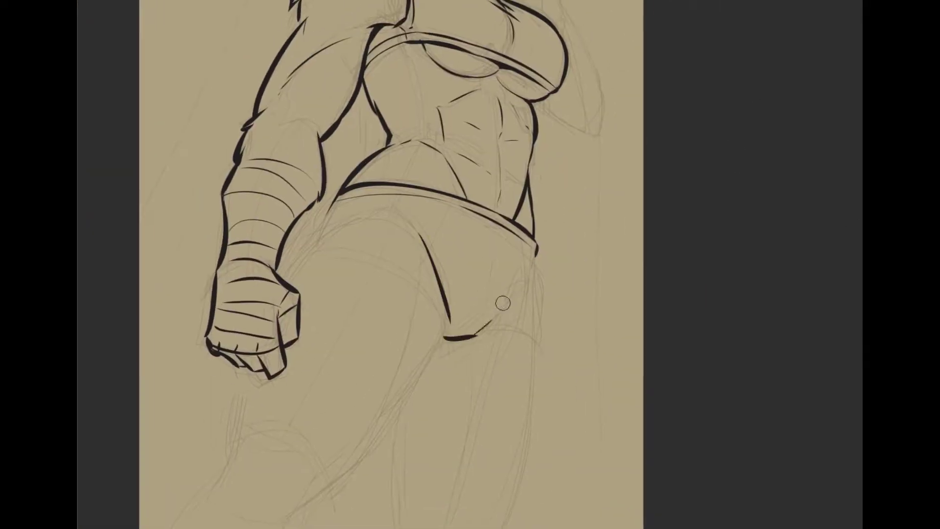
drag(495, 233, 476, 332)
drag(536, 250, 536, 343)
drag(338, 220, 280, 269)
Ink double hem lines around both leg openings of the shorts and add fabric folds at the hip.
scroll(242, 88, down, 2)
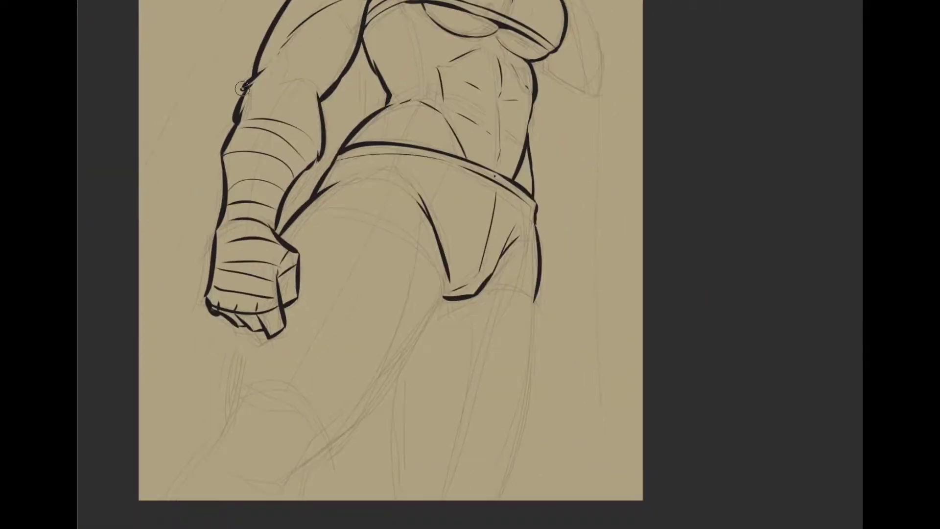
mouse_move(297, 230)
mouse_down()
mouse_move(390, 213)
mouse_move(448, 294)
mouse_up()
drag(328, 213, 391, 205)
drag(482, 291, 536, 277)
drag(372, 157, 352, 199)
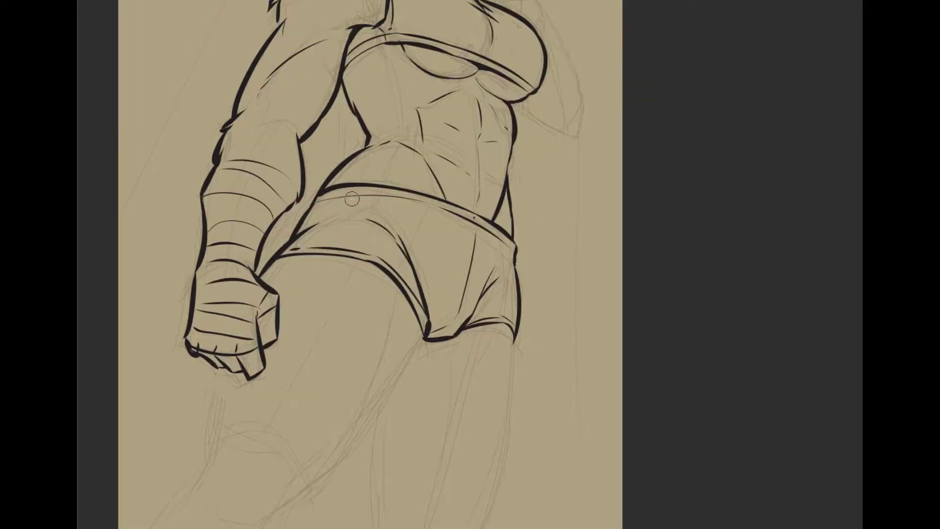
drag(326, 235, 355, 147)
Ink the front leg's outline from the thigh down to the fur tufts around the knee.
mouse_move(458, 235)
mouse_down()
mouse_move(365, 375)
mouse_move(318, 406)
mouse_up()
drag(422, 216, 365, 377)
drag(252, 281, 226, 399)
drag(321, 394, 298, 449)
drag(252, 445, 311, 415)
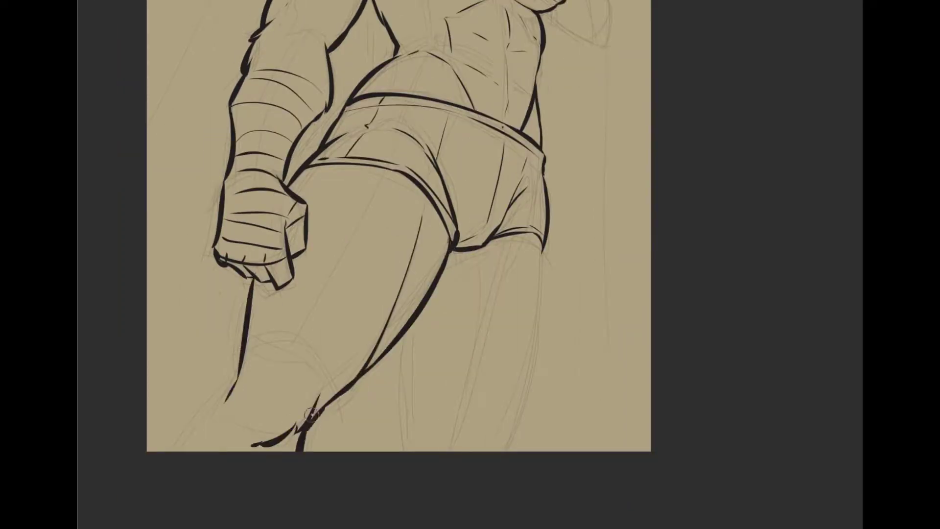
drag(226, 398, 175, 450)
drag(230, 410, 230, 438)
Ink thin muscle and kneecap lines inside the front leg, undoing and redrawing unsatisfactory strokes.
drag(349, 191, 341, 278)
drag(324, 329, 250, 363)
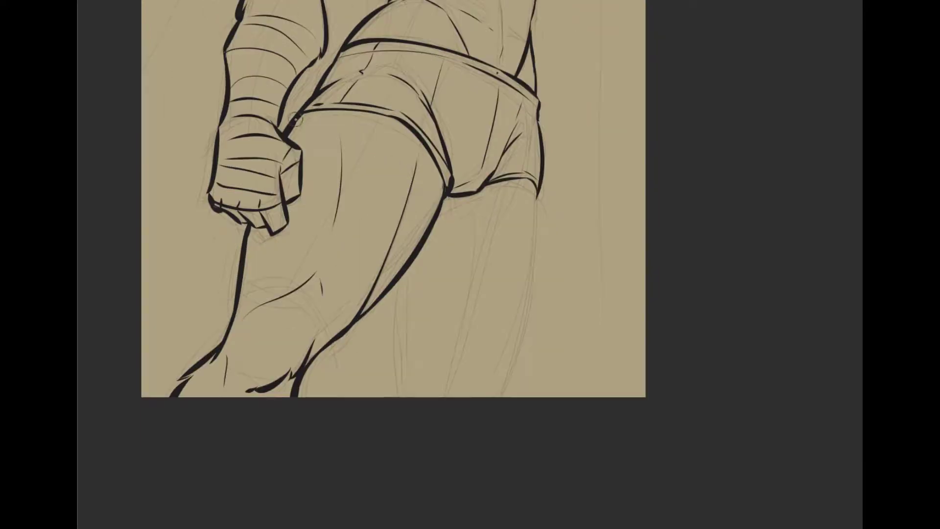
key(ctrl+z)
drag(414, 159, 388, 257)
key(ctrl+z)
drag(410, 201, 350, 213)
drag(300, 138, 283, 196)
Ink the rear leg's outer and inner edges and its thin inner-thigh muscle lines.
drag(482, 206, 441, 407)
drag(348, 294, 331, 398)
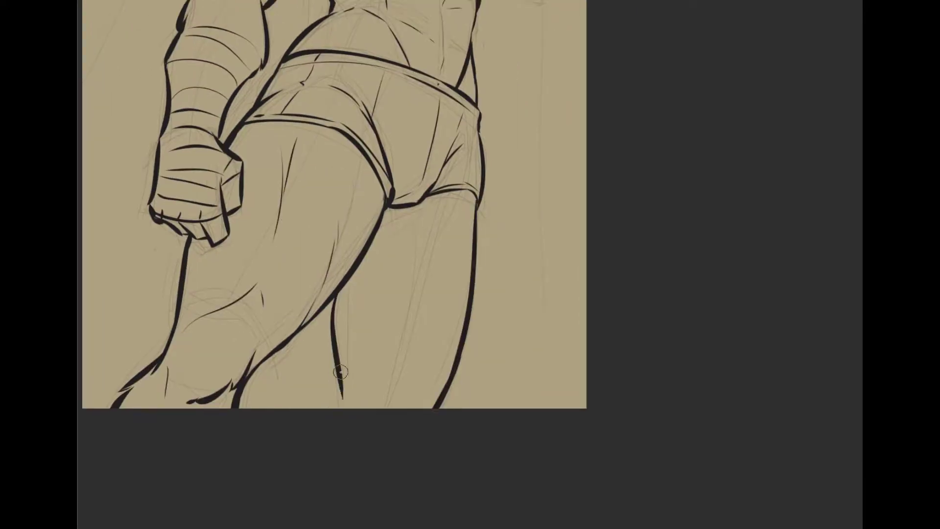
drag(404, 205, 421, 323)
drag(370, 312, 338, 376)
drag(404, 213, 429, 291)
Ink the solid black neck shadow and the furry cheek and jaw edges on both sides of the head.
scroll(427, 290, up, 5)
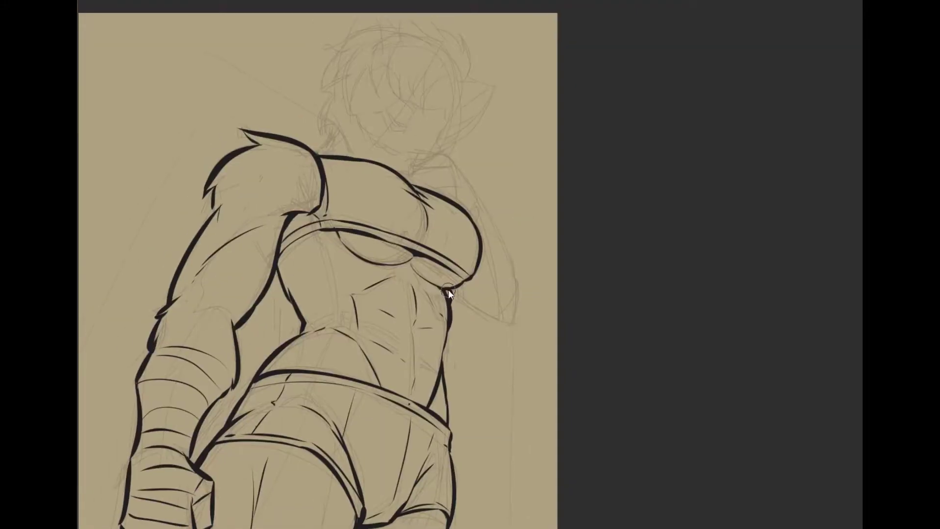
scroll(451, 271, down, 2)
scroll(407, 265, down, 1)
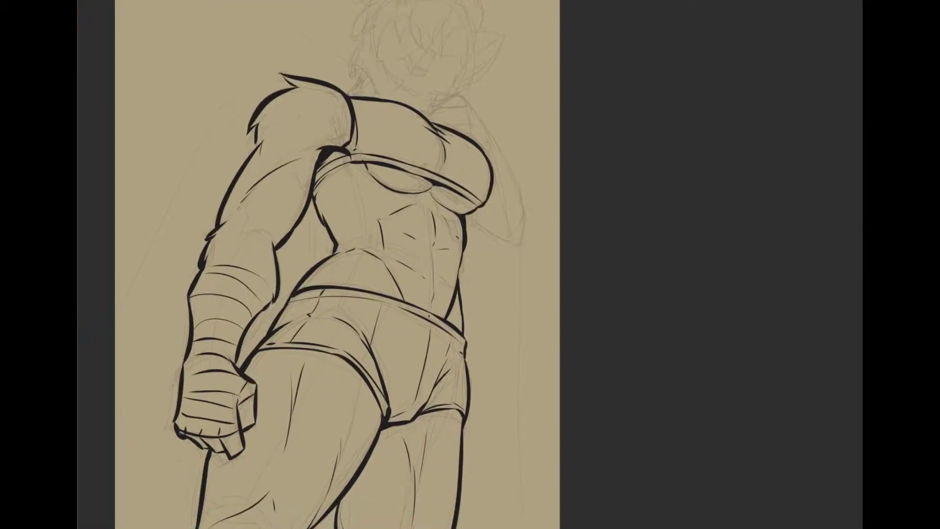
scroll(486, 159, up, 3)
drag(315, 158, 345, 201)
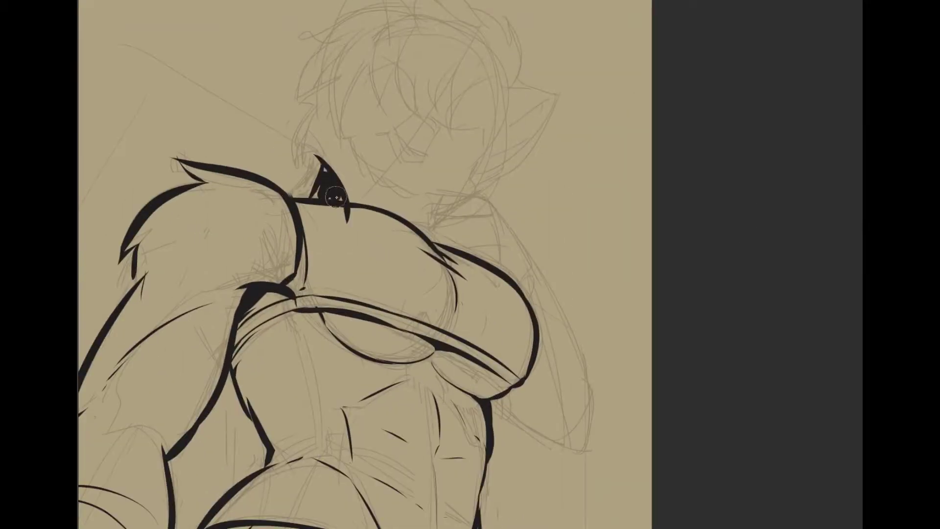
drag(402, 216, 425, 219)
drag(472, 171, 422, 224)
mouse_move(345, 84)
mouse_down()
mouse_move(293, 147)
mouse_move(316, 162)
mouse_up()
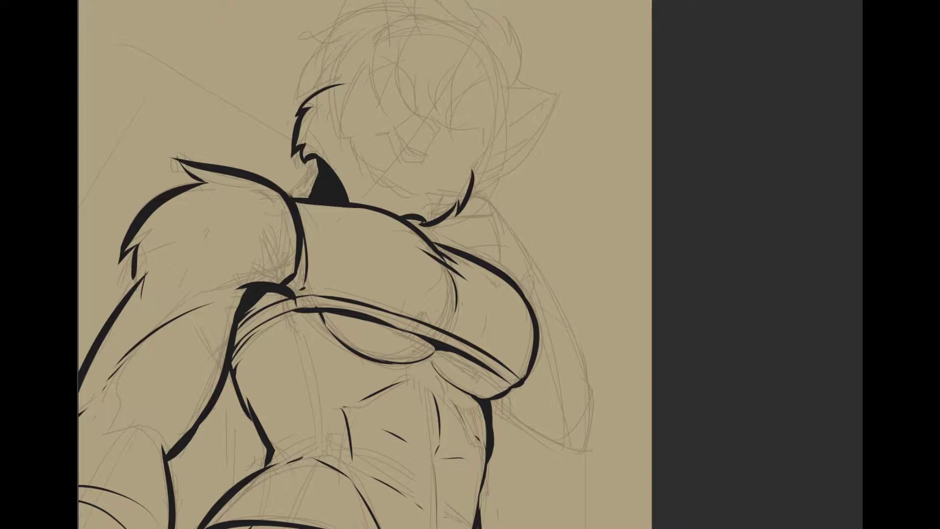
Resketch the face with a turned muzzle and rework the raised arm beside the chest.
scroll(398, 199, up, 3)
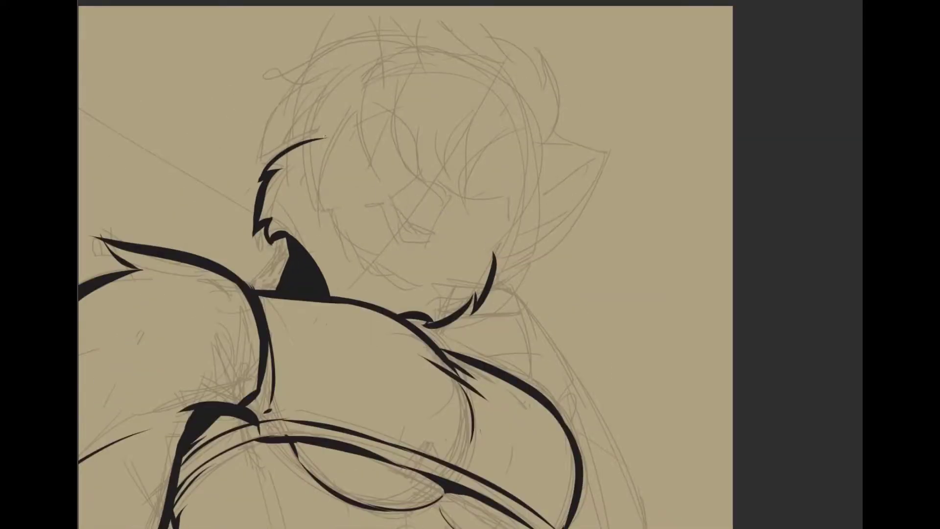
drag(313, 196, 410, 183)
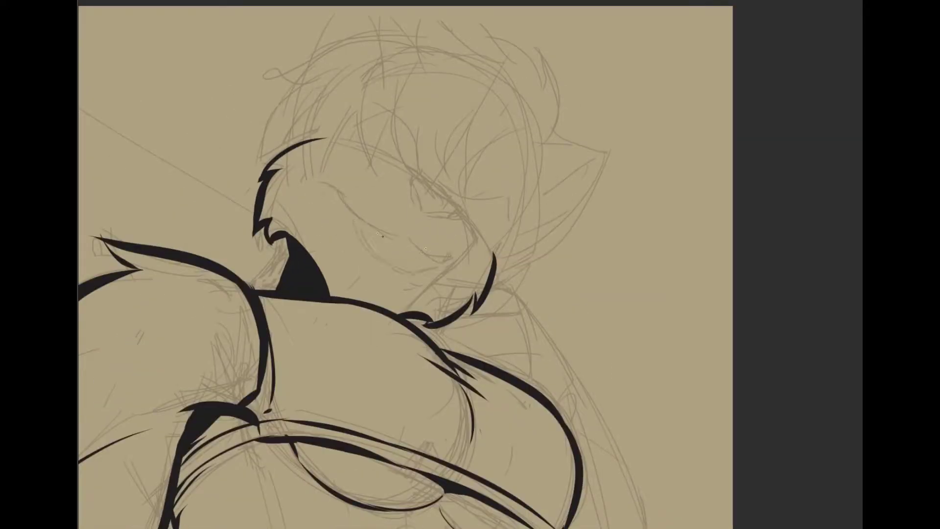
scroll(382, 236, down, 3)
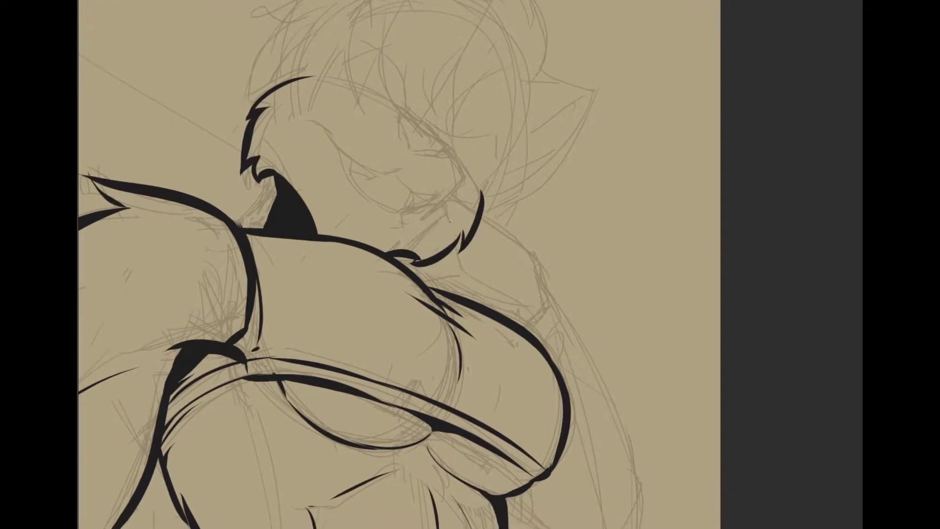
scroll(450, 221, down, 2)
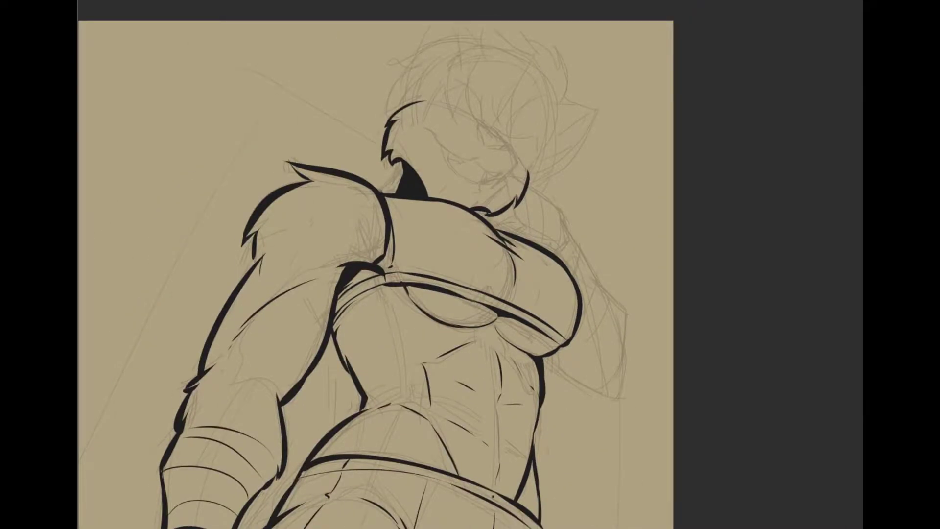
Sketch the pointed ears and refine the brow and swept hair around the head.
scroll(522, 142, up, 2)
scroll(448, 64, up, 2)
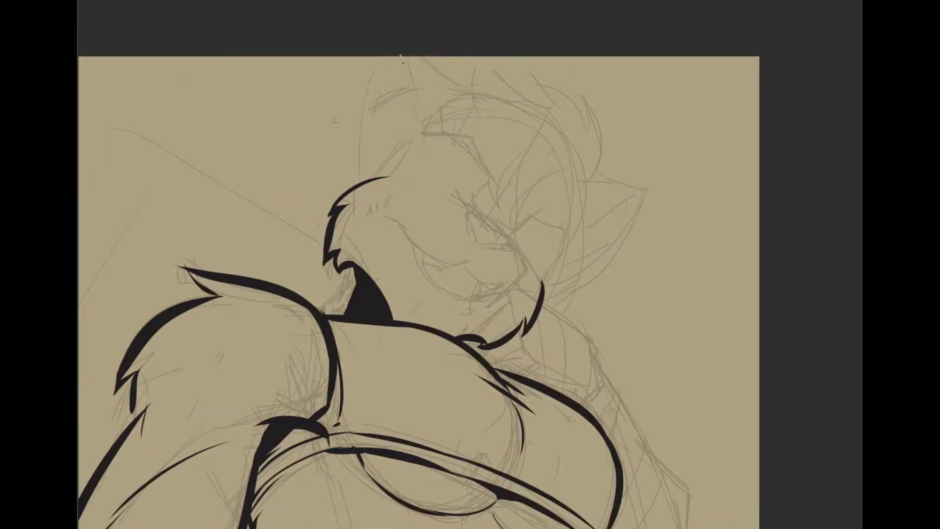
drag(572, 289, 595, 174)
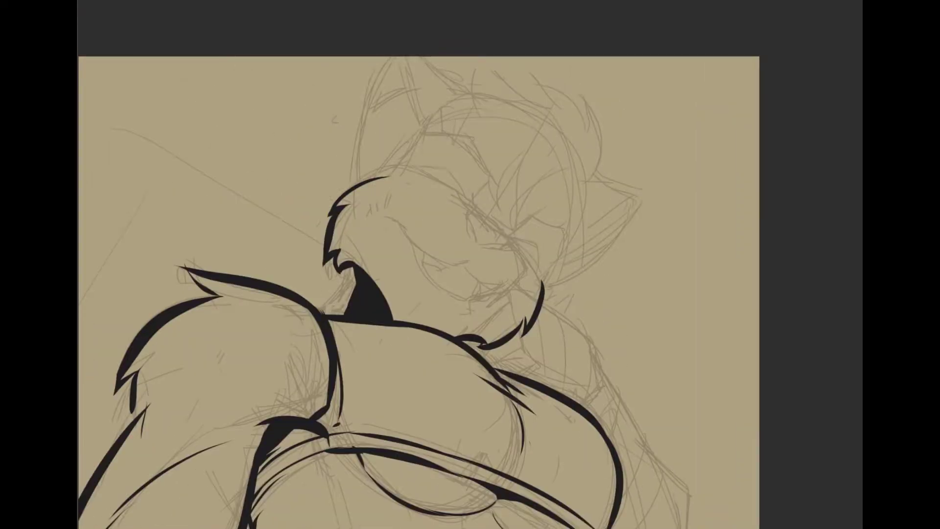
mouse_move(519, 234)
mouse_down()
mouse_move(622, 283)
mouse_move(571, 276)
mouse_move(498, 197)
mouse_move(541, 197)
mouse_move(541, 229)
mouse_move(536, 183)
mouse_move(516, 176)
mouse_up()
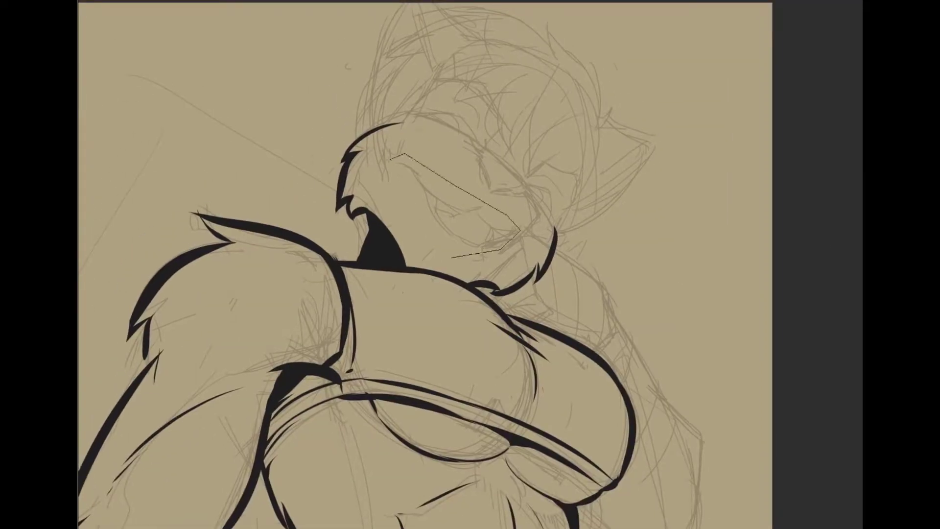
Adjust the muzzle sketch and ink the nose, snout bridge and open grinning mouth with its fangs.
drag(395, 146, 524, 262)
drag(460, 206, 466, 200)
key(Return)
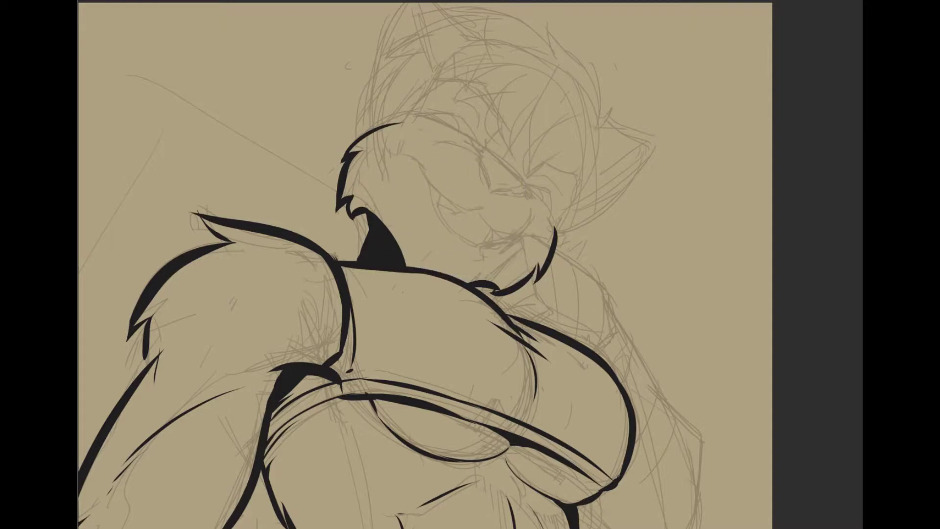
mouse_move(489, 156)
mouse_down()
mouse_move(524, 182)
mouse_move(493, 180)
mouse_up()
drag(498, 190, 526, 192)
drag(420, 158, 473, 205)
drag(530, 207, 498, 231)
drag(441, 193, 458, 204)
drag(484, 217, 493, 239)
mouse_move(453, 202)
mouse_down()
mouse_move(492, 219)
mouse_move(489, 242)
mouse_up()
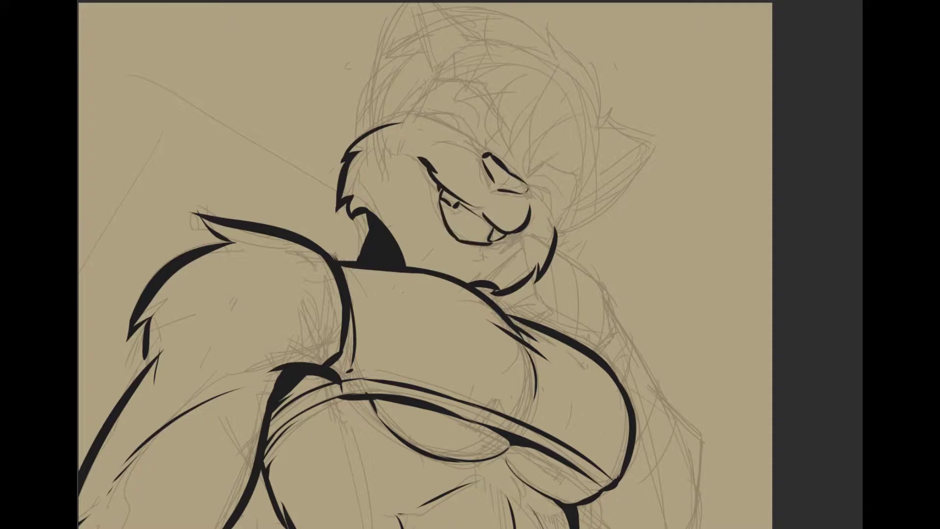
Ink the slanted eyebrows and the upper lids of both narrowed eyes.
drag(526, 180, 545, 165)
drag(544, 166, 585, 177)
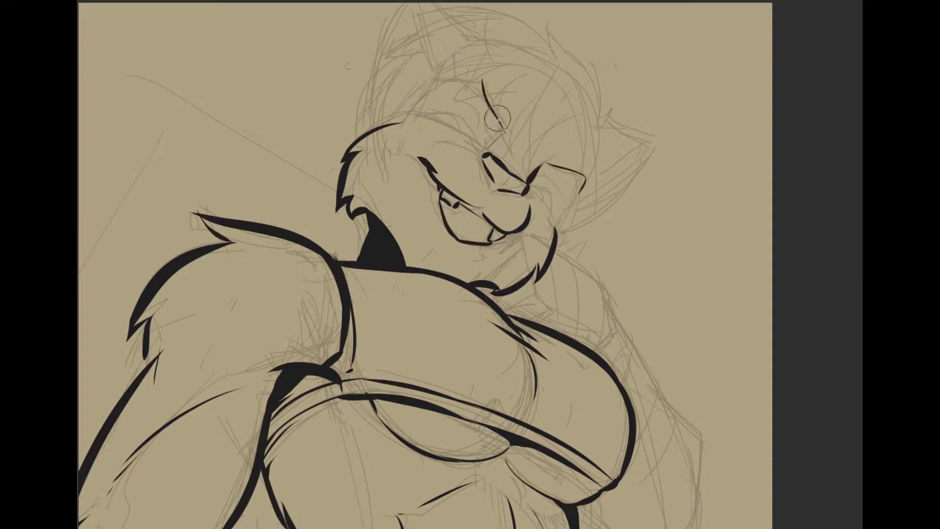
drag(503, 129, 457, 74)
mouse_move(541, 178)
mouse_down()
mouse_move(563, 196)
mouse_move(551, 214)
mouse_up()
drag(430, 111, 476, 128)
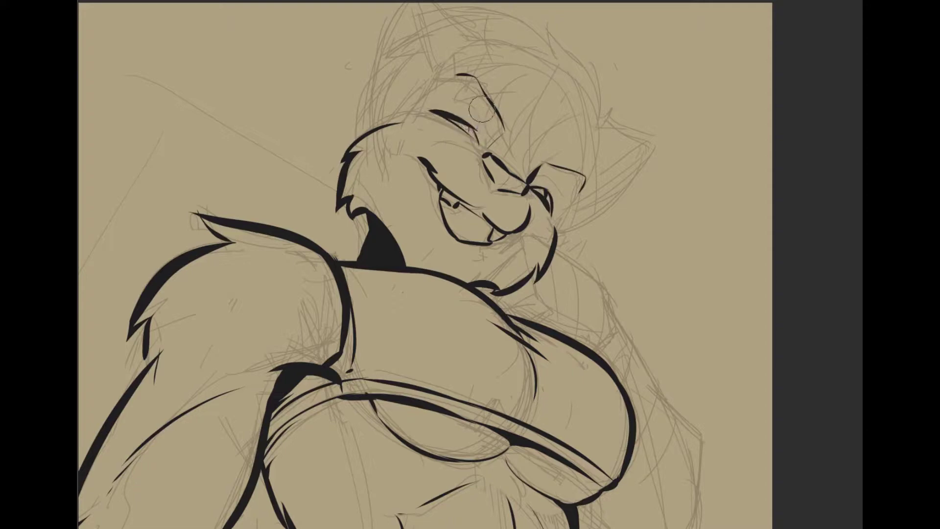
Redraw the lower edge of the grin shallower and ink the short chin line beneath it.
drag(447, 247, 432, 257)
drag(431, 261, 443, 267)
key(ctrl+z)
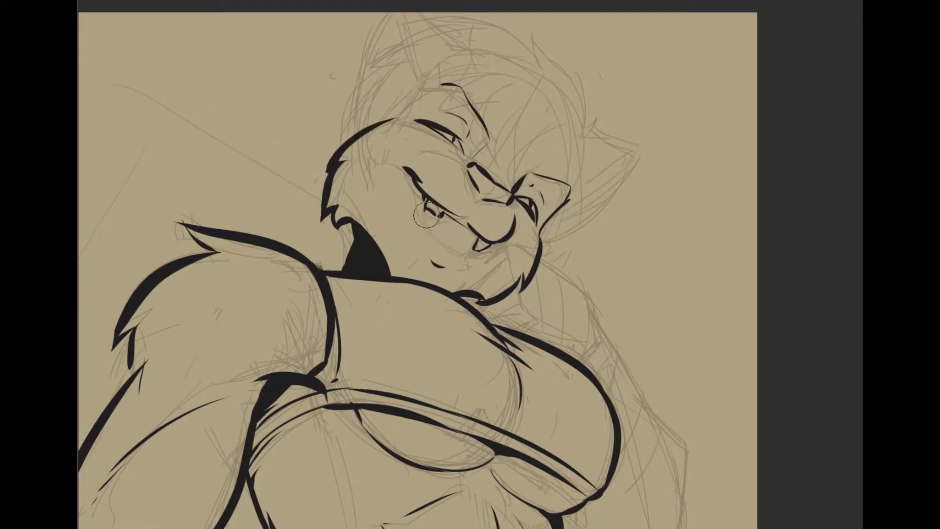
drag(425, 205, 491, 247)
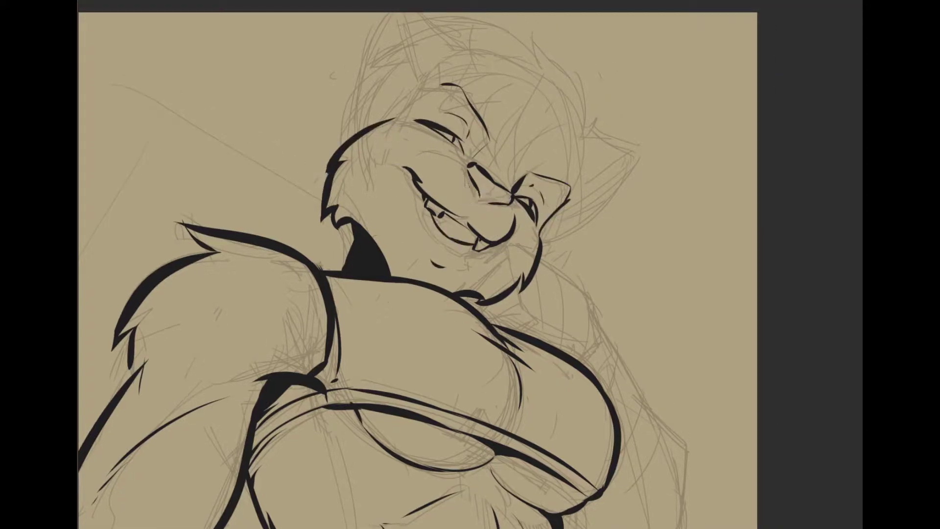
drag(511, 199, 483, 203)
drag(433, 250, 455, 257)
drag(415, 220, 421, 251)
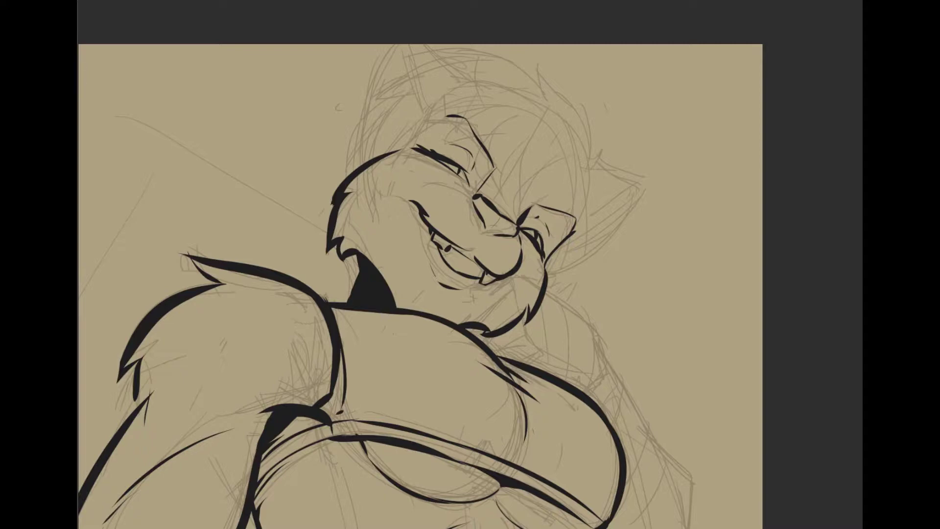
Ink both pointed ears with their inner edges and the fur tufts at their bases.
drag(411, 47, 455, 84)
drag(365, 125, 353, 164)
drag(392, 47, 363, 132)
drag(397, 49, 420, 113)
drag(461, 86, 427, 98)
drag(586, 174, 578, 220)
mouse_move(631, 201)
mouse_down()
mouse_move(546, 268)
mouse_move(543, 289)
mouse_up()
drag(580, 228, 542, 298)
scroll(562, 274, down, 3)
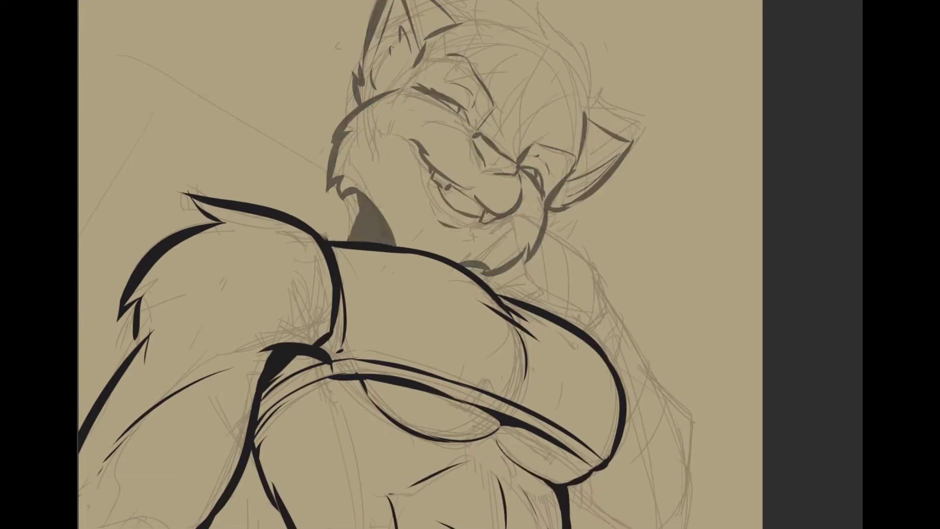
Ink the raised fist at the chin and the forearm with its wrapped bandage lines.
drag(518, 215, 478, 259)
drag(533, 248, 485, 296)
drag(609, 201, 512, 287)
drag(588, 275, 537, 212)
mouse_move(478, 147)
mouse_down()
mouse_move(433, 189)
mouse_move(351, 156)
mouse_up()
drag(413, 161, 386, 203)
drag(411, 142, 416, 218)
mouse_move(477, 213)
mouse_down()
mouse_move(541, 308)
mouse_move(553, 402)
mouse_up()
drag(536, 303, 492, 380)
drag(519, 264, 487, 355)
drag(492, 230, 479, 267)
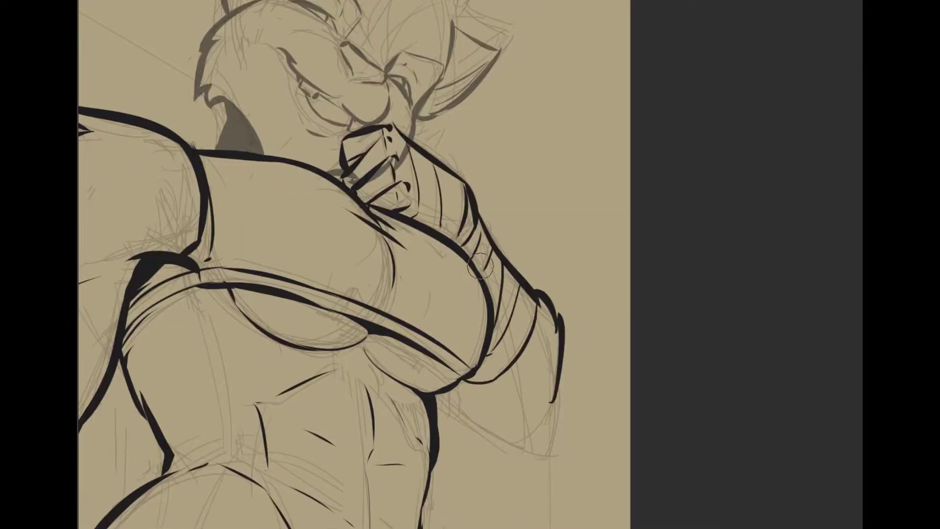
Ink the raised arm's furry elbow and its lower contour back to the chest.
scroll(480, 267, down, 1)
drag(558, 372, 541, 416)
drag(570, 358, 572, 391)
drag(526, 420, 448, 367)
drag(480, 352, 441, 392)
drag(553, 288, 550, 342)
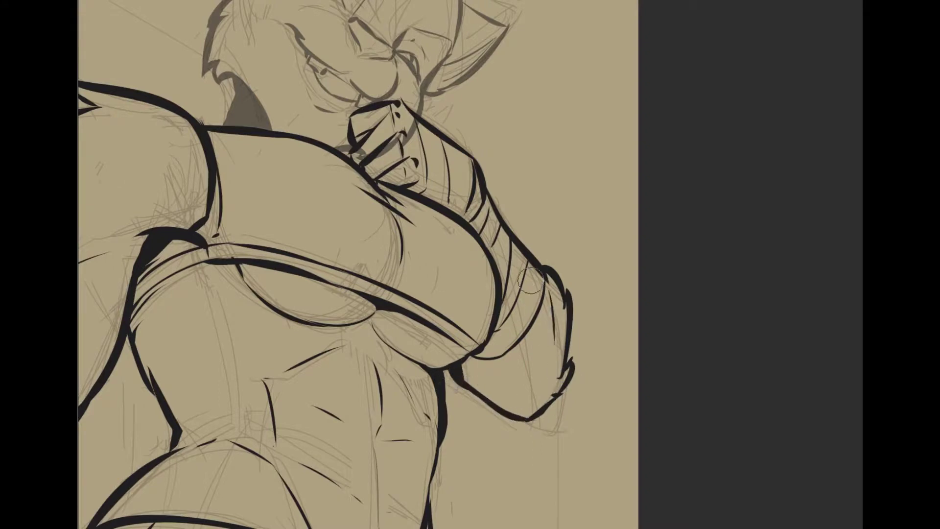
Lasso the raised fist and forearm line art and nudge it closer against the muzzle.
scroll(531, 282, down, 3)
scroll(314, 346, up, 3)
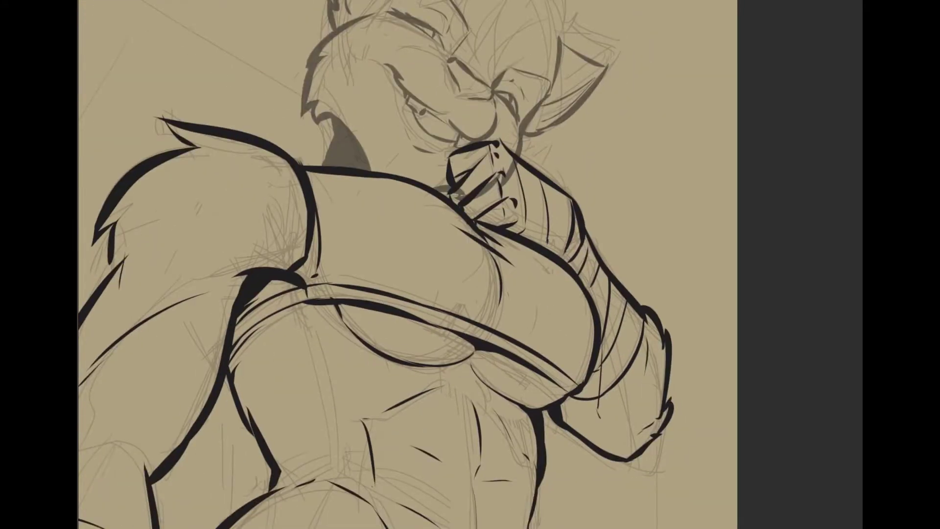
scroll(406, 264, down, 3)
scroll(407, 265, up, 1)
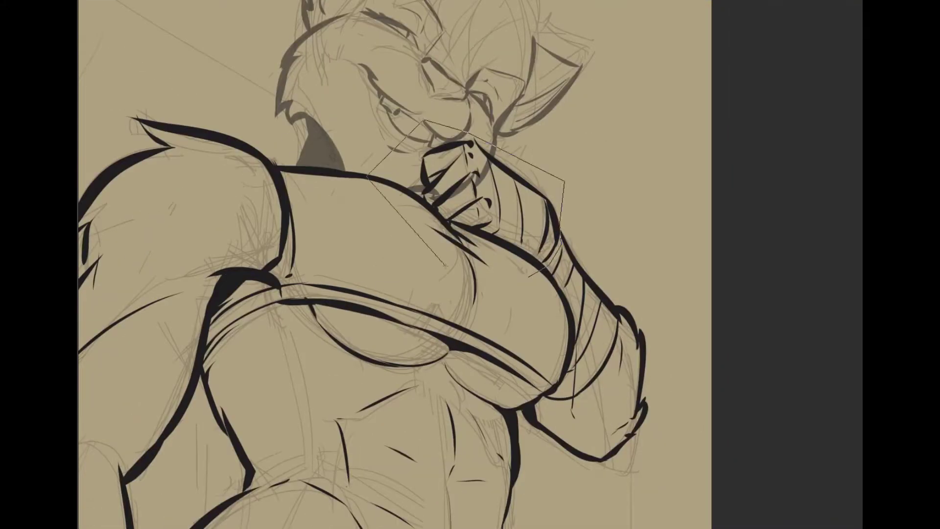
scroll(406, 265, up, 2)
drag(411, 289, 472, 264)
scroll(470, 265, up, 2)
drag(458, 232, 496, 272)
scroll(497, 272, up, 1)
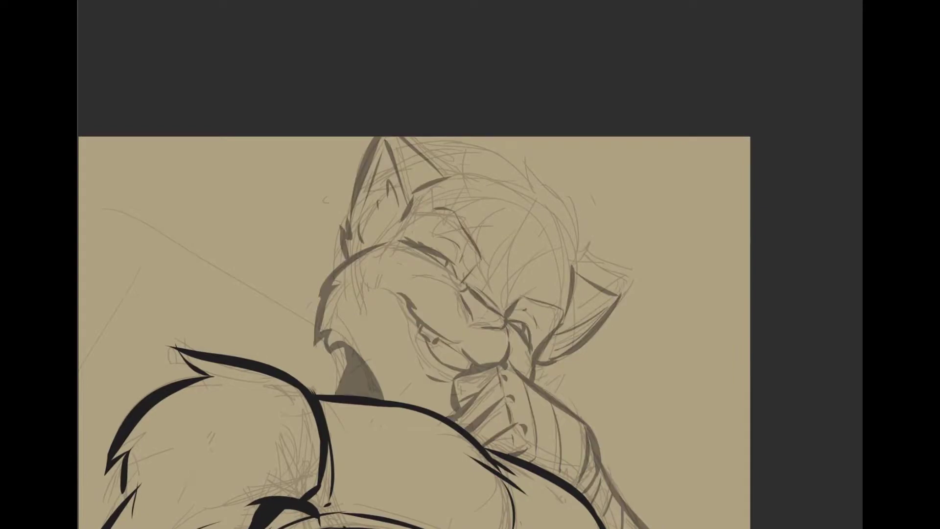
Ink the pointed fringe strands over the brow and try out the outer hair contour, undoing the last strokes.
drag(555, 244, 512, 316)
drag(516, 231, 502, 303)
drag(423, 143, 518, 174)
mouse_move(435, 149)
mouse_down()
mouse_move(332, 230)
mouse_move(372, 326)
mouse_up()
drag(462, 205, 478, 274)
drag(460, 186, 440, 250)
key(ctrl+z)
key(ctrl+z)
key(ctrl+z)
Ink the long hair locks hanging beside the near cheek with pointed, tapered tips.
mouse_move(433, 151)
mouse_down()
mouse_move(329, 242)
mouse_move(366, 324)
mouse_up()
drag(360, 256, 394, 316)
drag(449, 183, 435, 252)
drag(422, 228, 391, 304)
drag(414, 243, 401, 330)
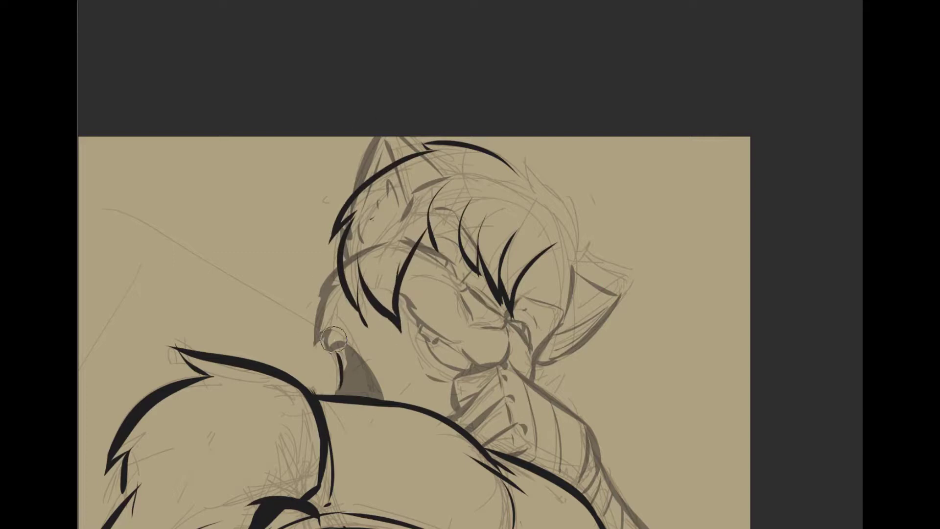
Undo the last strokes and redraw the top hair outline with a pointed tuft over the near ear.
key(ctrl+z)
key(ctrl+z)
drag(421, 174, 337, 236)
drag(533, 192, 422, 162)
mouse_move(504, 157)
mouse_down()
mouse_move(393, 155)
mouse_move(350, 208)
mouse_up()
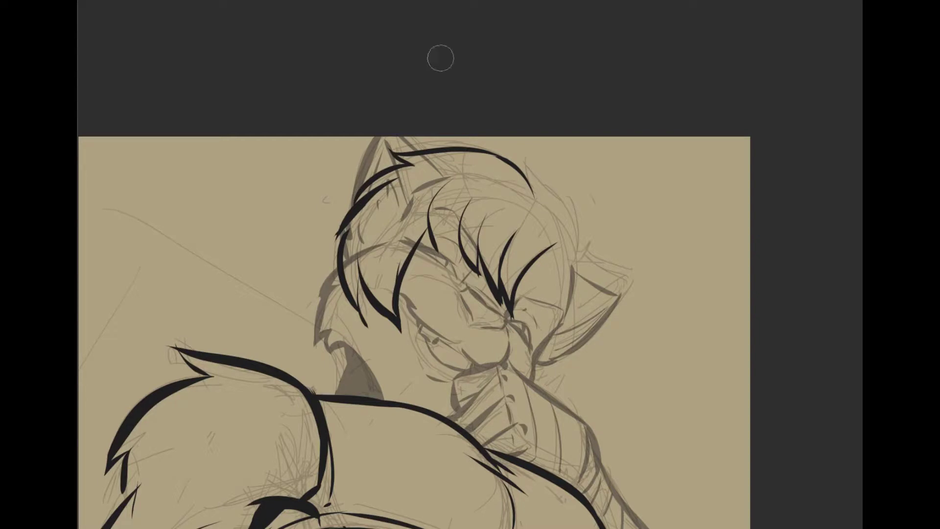
Ink the back of the crown and the upswept hair tufts above the far ear.
drag(538, 244, 514, 299)
mouse_move(568, 266)
mouse_down()
mouse_move(552, 292)
mouse_move(455, 143)
mouse_move(423, 168)
mouse_up()
drag(426, 205, 408, 274)
key(ctrl+z)
drag(577, 267, 629, 244)
key(ctrl+z)
mouse_move(562, 177)
mouse_down()
mouse_move(626, 264)
mouse_move(656, 220)
mouse_up()
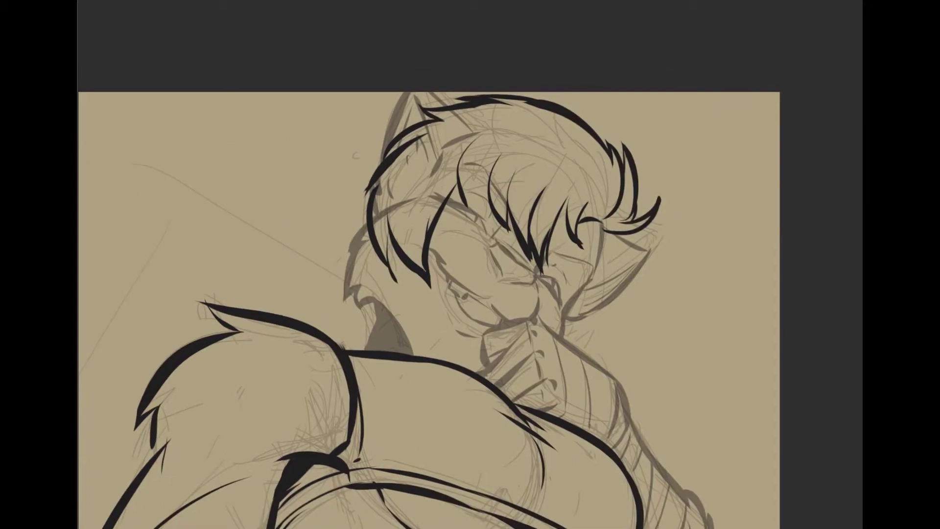
Redraw the near side lock with a curved root and add strands along the crown and outer hair tuft.
key(ctrl+z)
drag(458, 179, 433, 294)
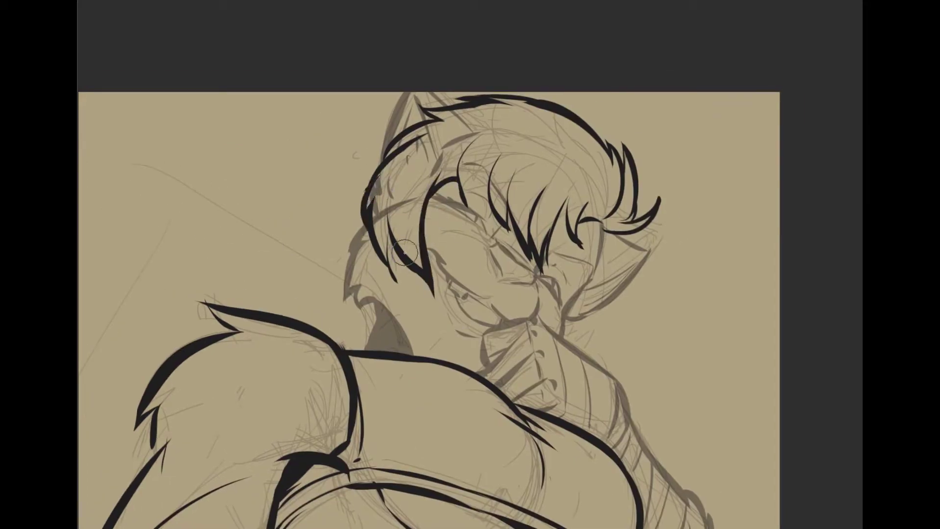
drag(598, 140, 601, 192)
drag(485, 23, 494, 22)
drag(392, 164, 350, 187)
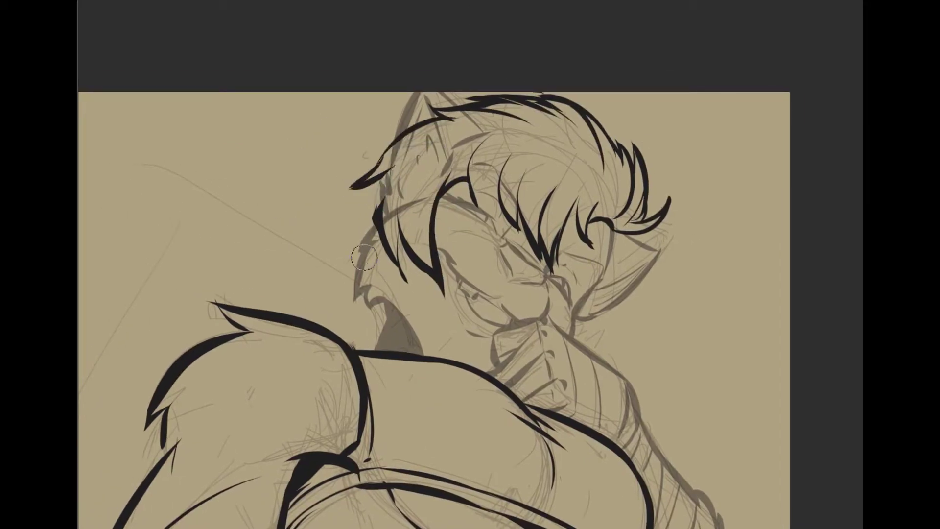
drag(386, 230, 368, 231)
drag(470, 137, 440, 205)
drag(460, 161, 430, 235)
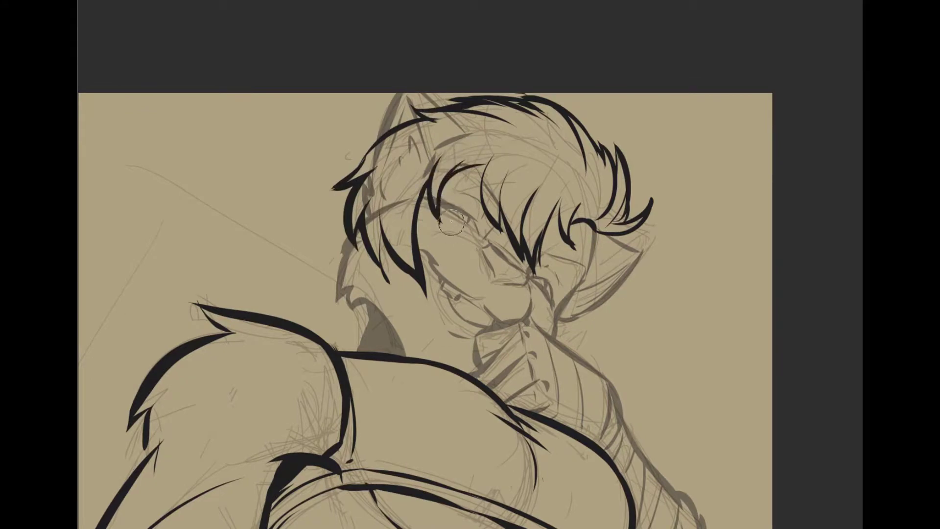
Add short inner strands above the side locks and redraw the outer hair edge as a longer, thicker flick.
key(ctrl+z)
drag(421, 157, 385, 182)
scroll(328, 189, down, 2)
drag(504, 140, 394, 196)
scroll(441, 74, up, 2)
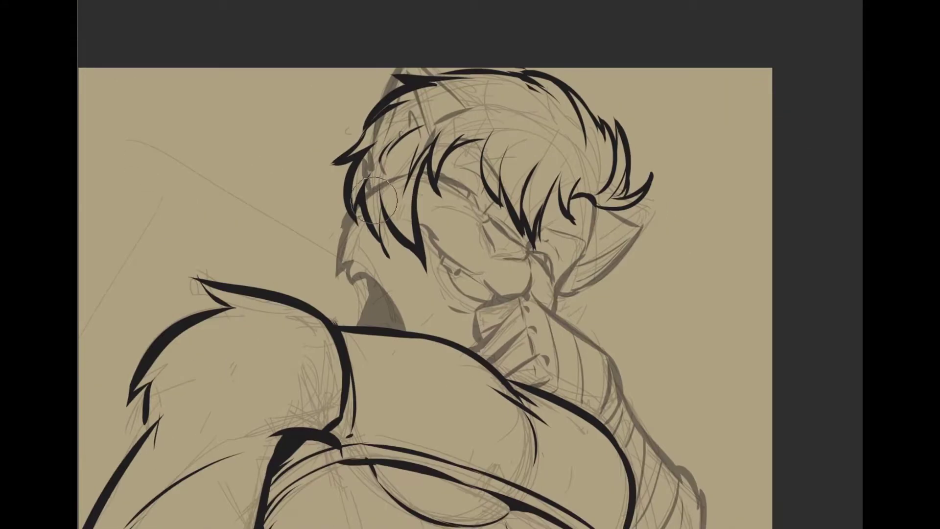
mouse_move(441, 74)
mouse_down()
mouse_move(455, 95)
mouse_move(352, 162)
mouse_up()
drag(416, 110, 327, 183)
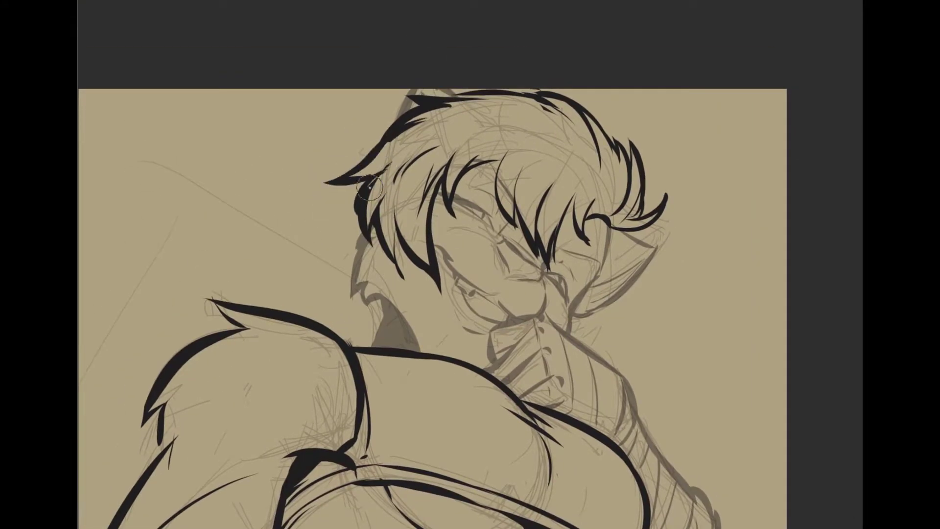
Scale the head and raised-arm line art down slightly and check it against the whole figure.
drag(551, 45, 543, 63)
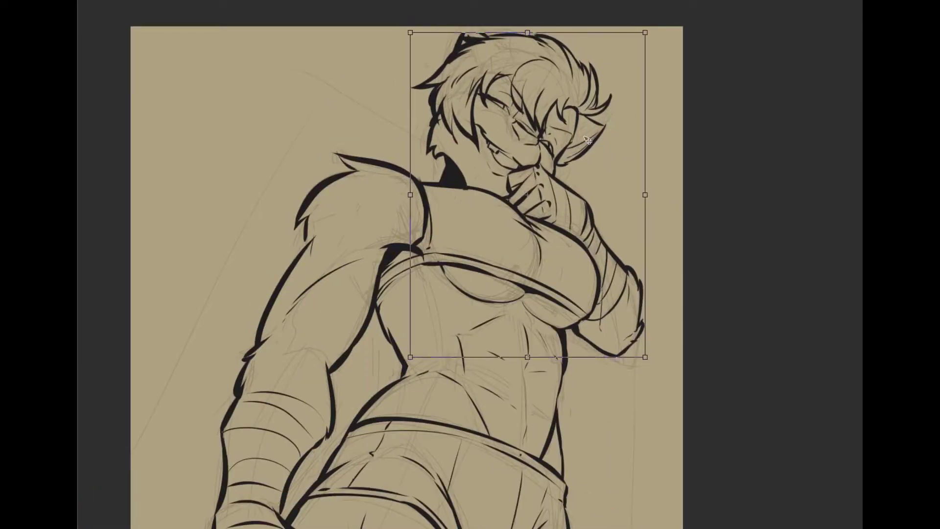
scroll(409, 73, up, 2)
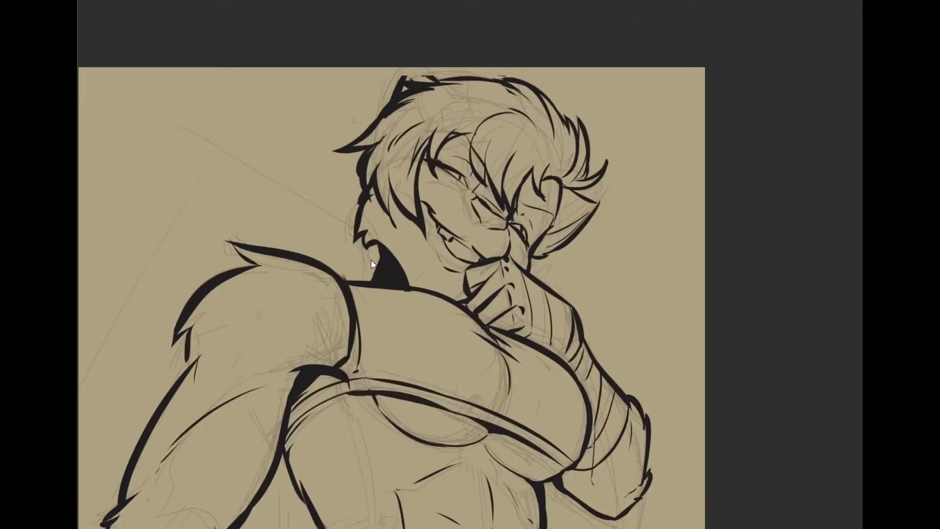
scroll(409, 73, down, 3)
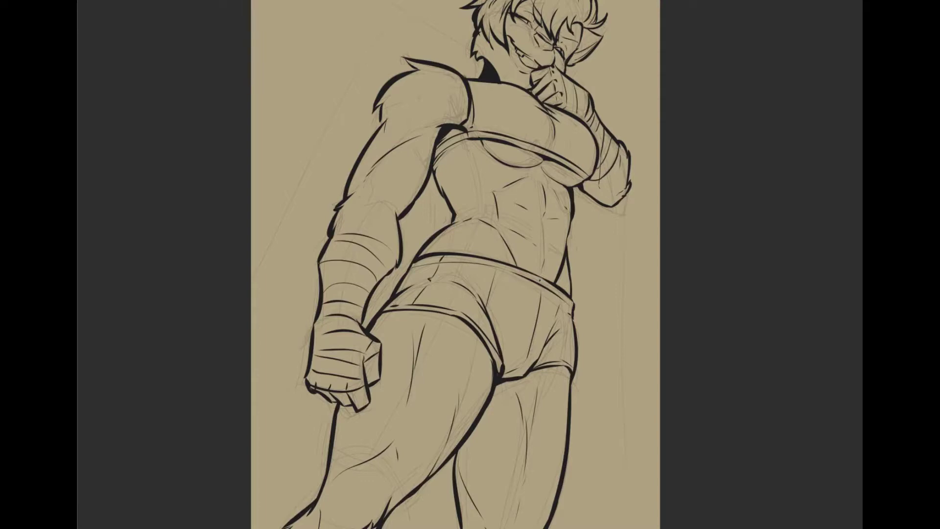
scroll(453, 184, up, 3)
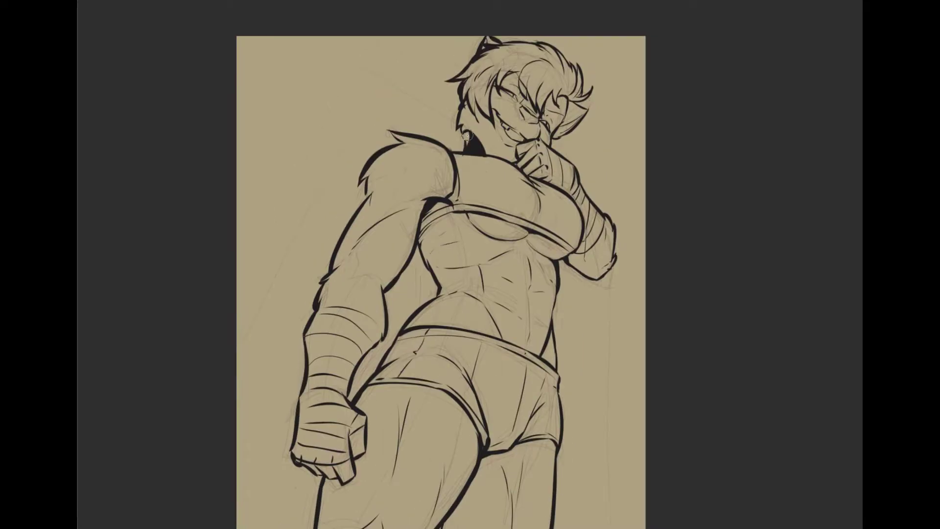
Sketch a large bushy tail curling behind the legs and ink its upper edge behind the lowered fist.
drag(733, 243, 777, 118)
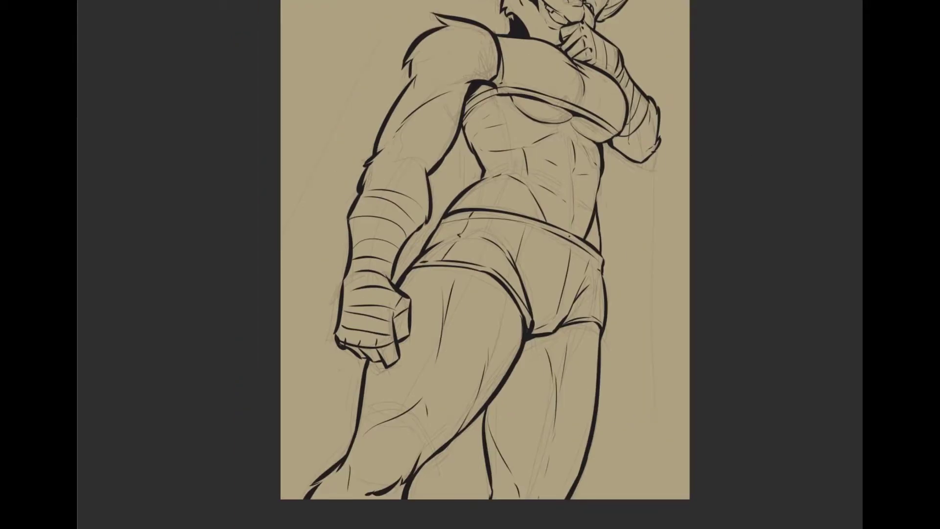
drag(335, 281, 259, 260)
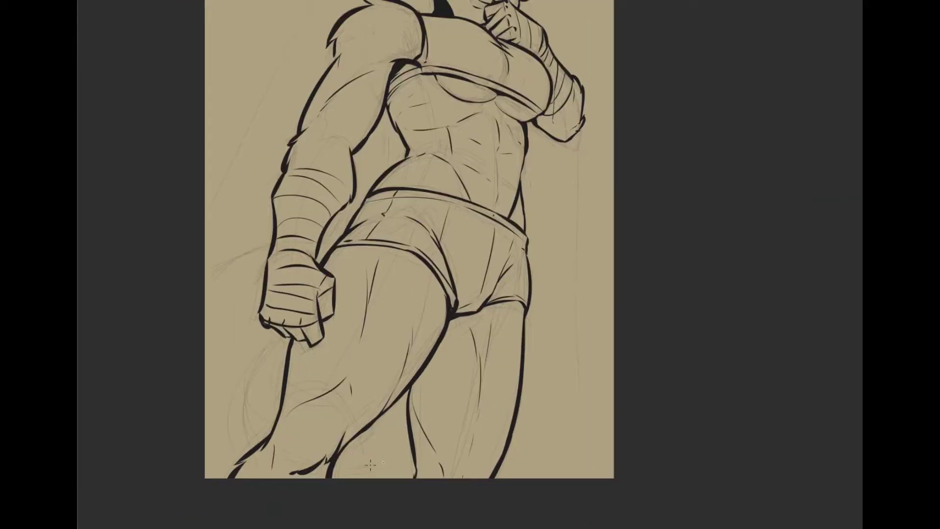
mouse_move(587, 451)
mouse_down()
mouse_move(623, 483)
mouse_move(674, 471)
mouse_up()
drag(357, 263, 291, 300)
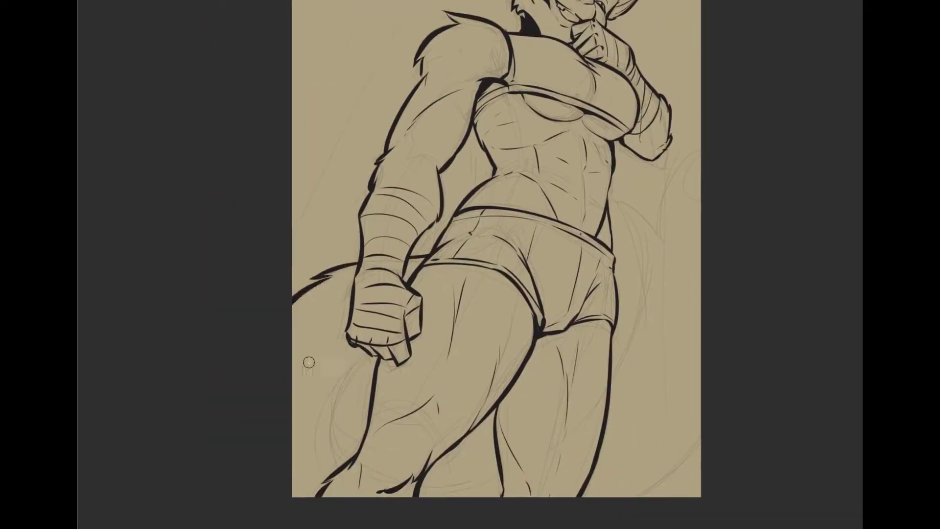
Ink the tail's inner loop behind the front leg and its outer curve and jagged fur beside the rear hip.
drag(377, 362, 331, 457)
drag(394, 345, 343, 337)
drag(372, 404, 468, 375)
mouse_move(587, 122)
mouse_down()
mouse_move(563, 304)
mouse_move(407, 304)
mouse_up()
mouse_move(534, 161)
mouse_down()
mouse_move(499, 235)
mouse_move(544, 208)
mouse_up()
drag(503, 247, 493, 203)
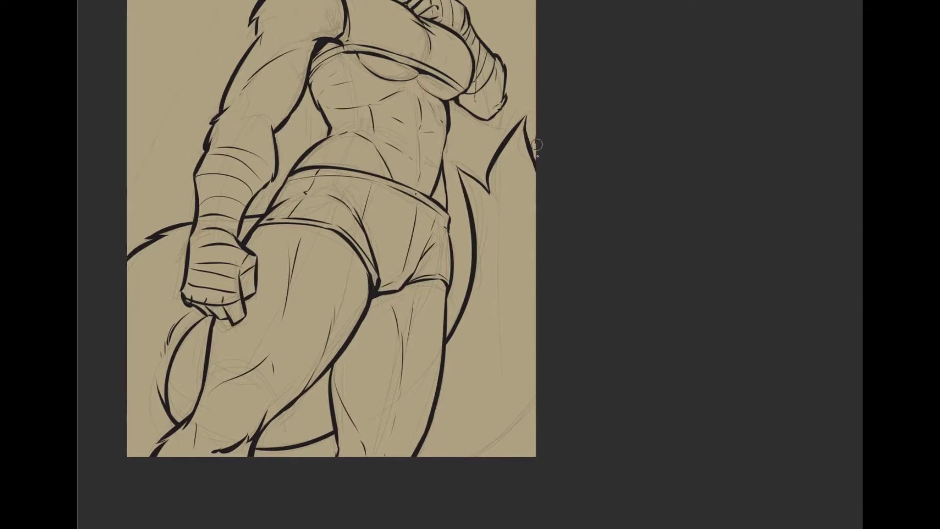
Ink the tail's furry lower edge by the canvas corner and the straight background lines behind the figure.
drag(527, 424, 482, 455)
drag(522, 417, 279, 378)
scroll(323, 266, down, 2)
drag(413, 83, 628, 198)
drag(613, 193, 607, 239)
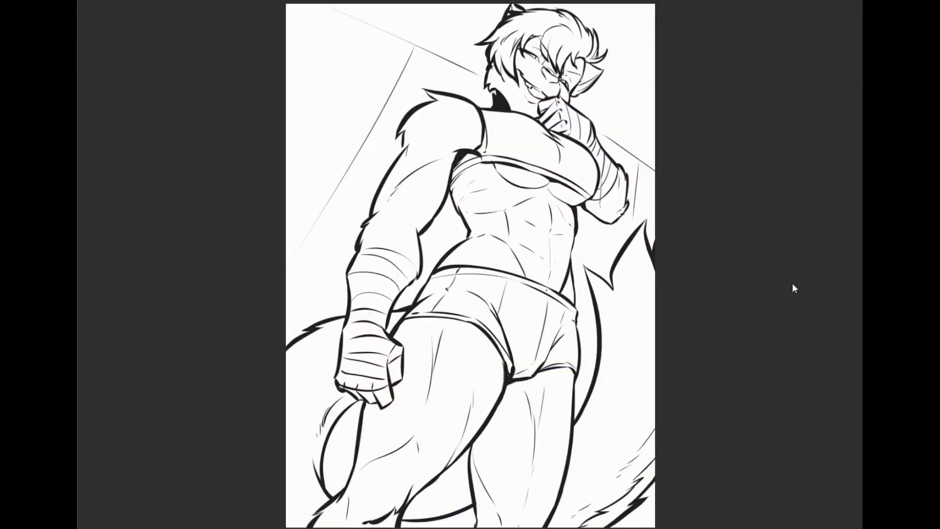
Replace the crop top's lower hem with a higher one and extend the chest curves beneath it.
scroll(596, 191, up, 3)
drag(499, 176, 583, 217)
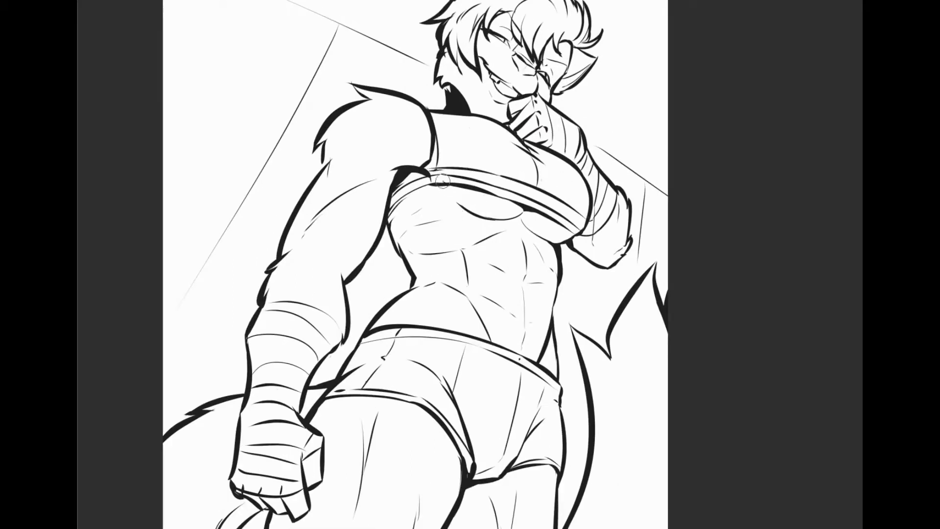
drag(460, 178, 391, 216)
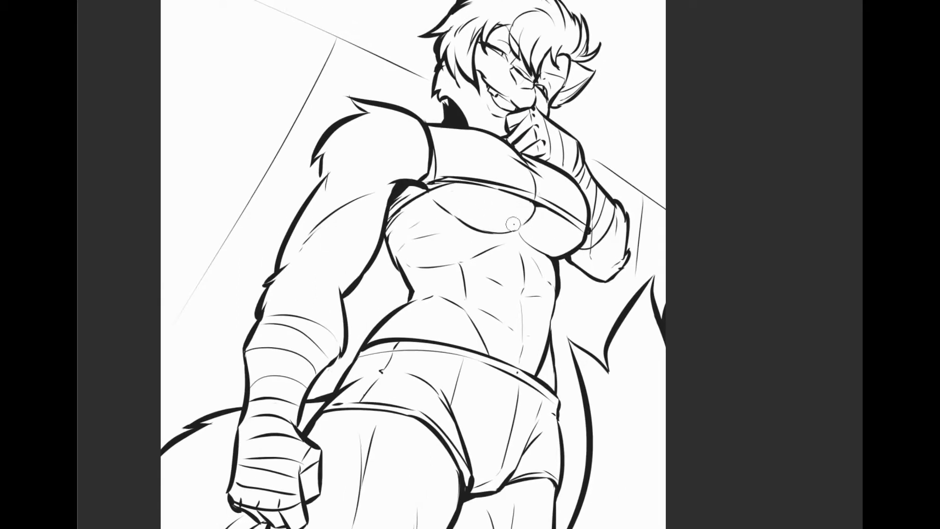
key(ctrl+minus)
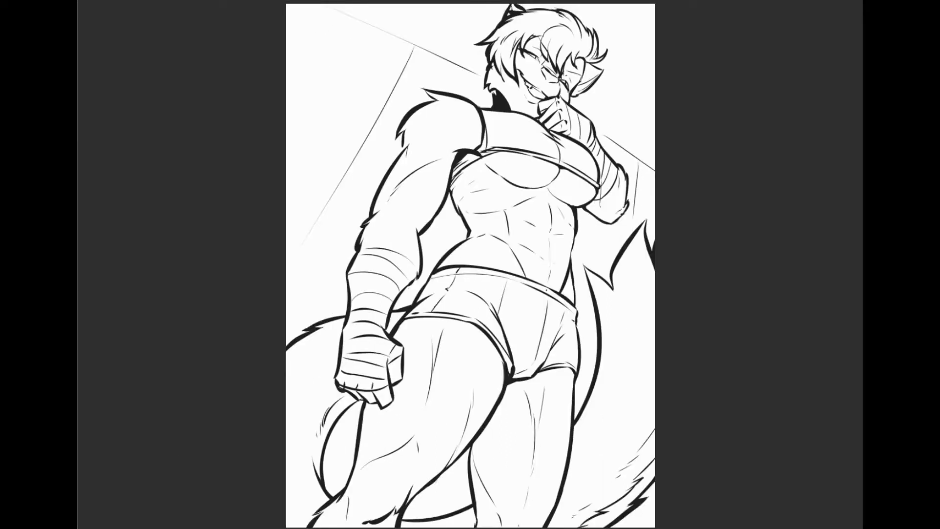
Hand-letter the artist's signature and place it near the canvas bottom between the legs.
drag(296, 140, 296, 173)
drag(296, 157, 308, 156)
drag(309, 146, 308, 173)
drag(325, 160, 349, 171)
drag(351, 146, 365, 146)
drag(357, 146, 358, 171)
mouse_move(365, 149)
mouse_down()
mouse_move(378, 171)
mouse_move(435, 505)
mouse_up()
Add crease lines at the lowered arm's elbow and select the background areas around the figure.
drag(412, 140, 386, 174)
mouse_move(387, 193)
mouse_down()
mouse_move(373, 211)
mouse_move(372, 258)
mouse_up()
drag(386, 326, 381, 337)
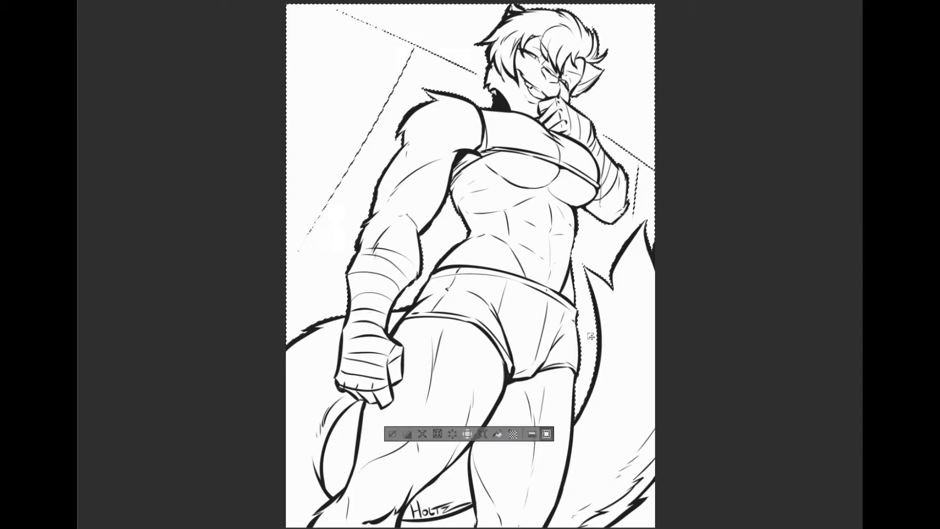
drag(420, 138, 376, 145)
click(425, 245)
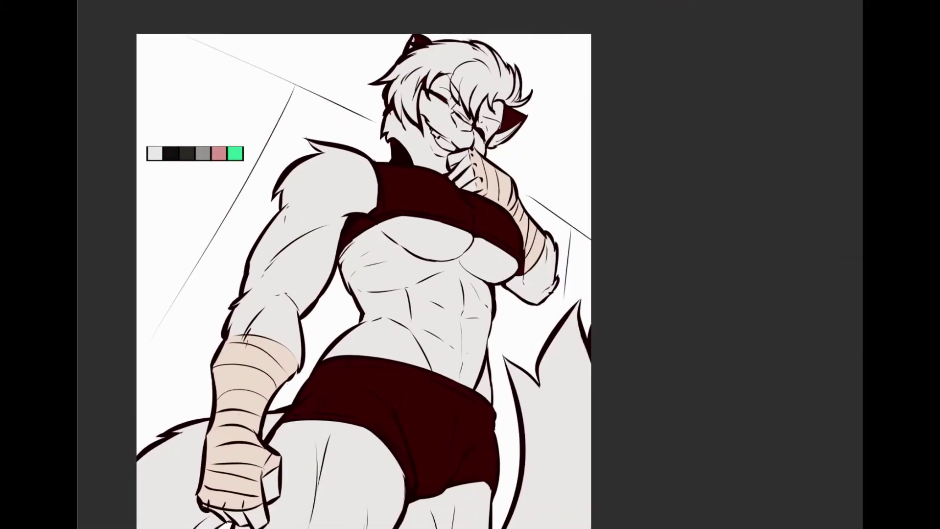
Color the far ear's inside near-black and clean up the flat colors around the face.
scroll(495, 198, up, 5)
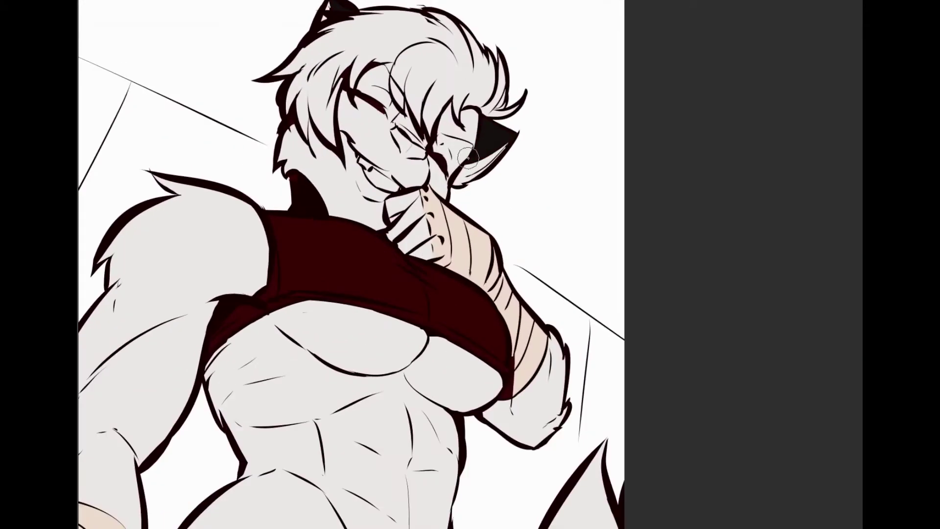
scroll(495, 198, up, 2)
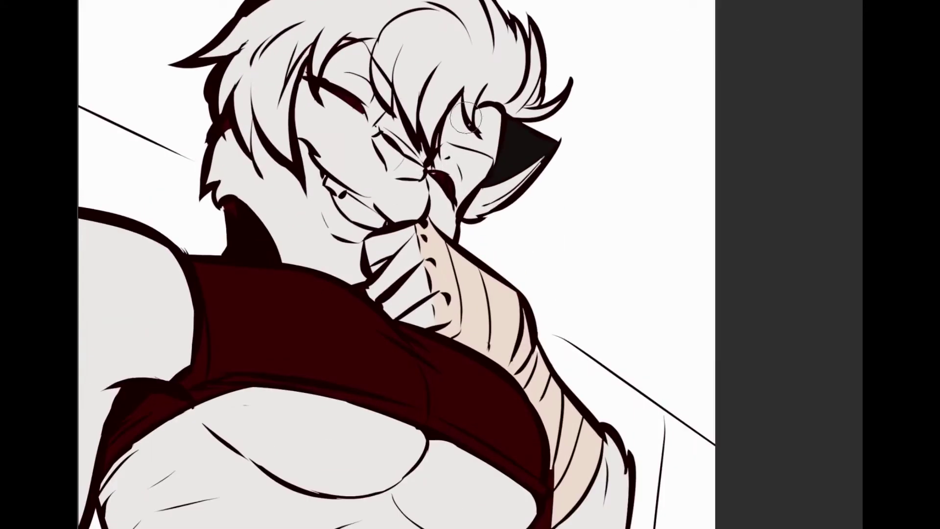
drag(538, 156, 485, 215)
scroll(480, 211, up, 2)
scroll(290, 246, down, 3)
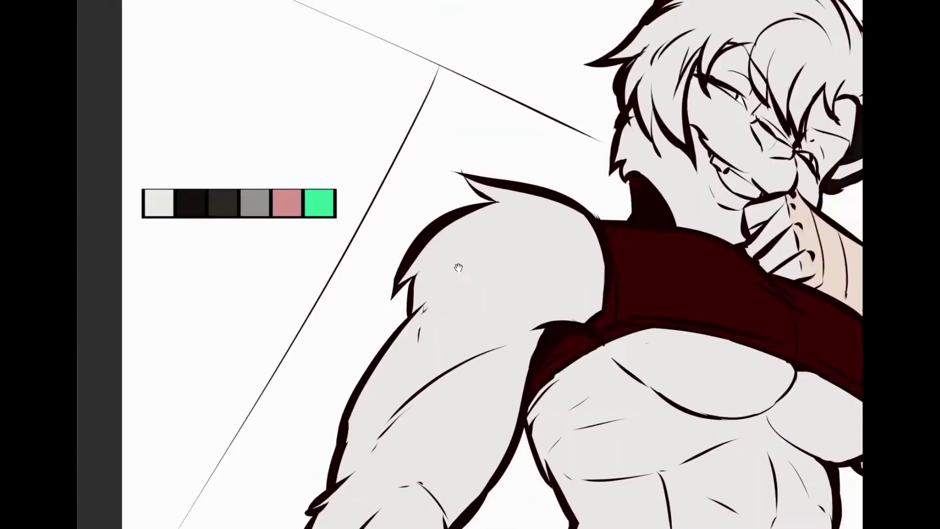